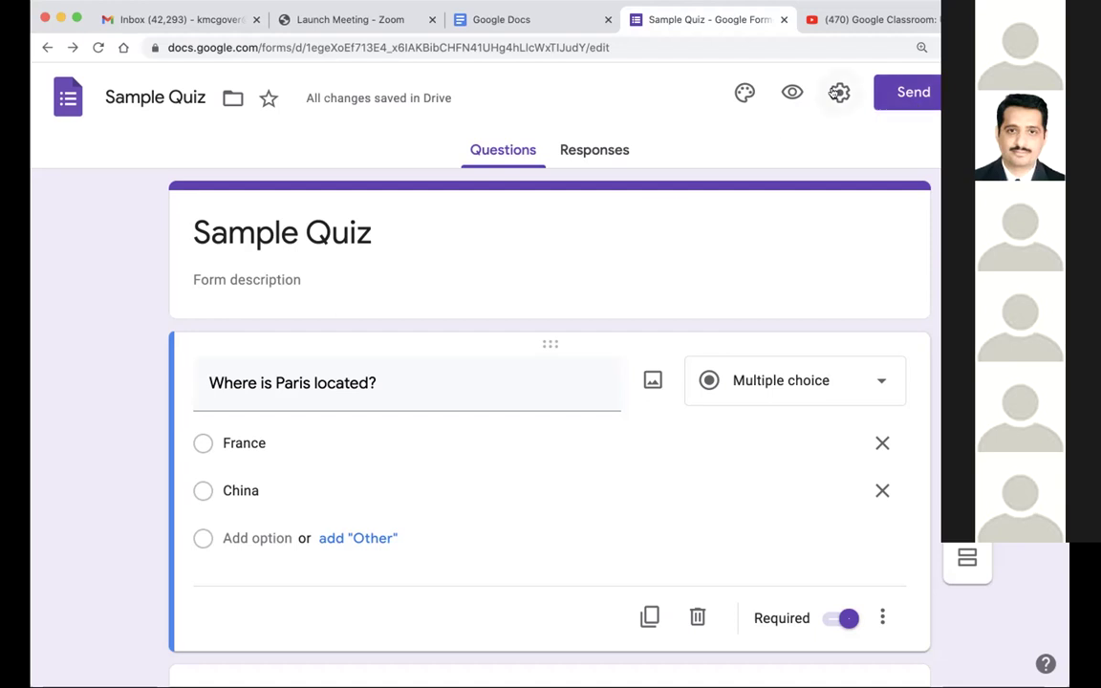
- Turn the form into a quiz and set grade release to "Later, after manual review"
click(838, 93)
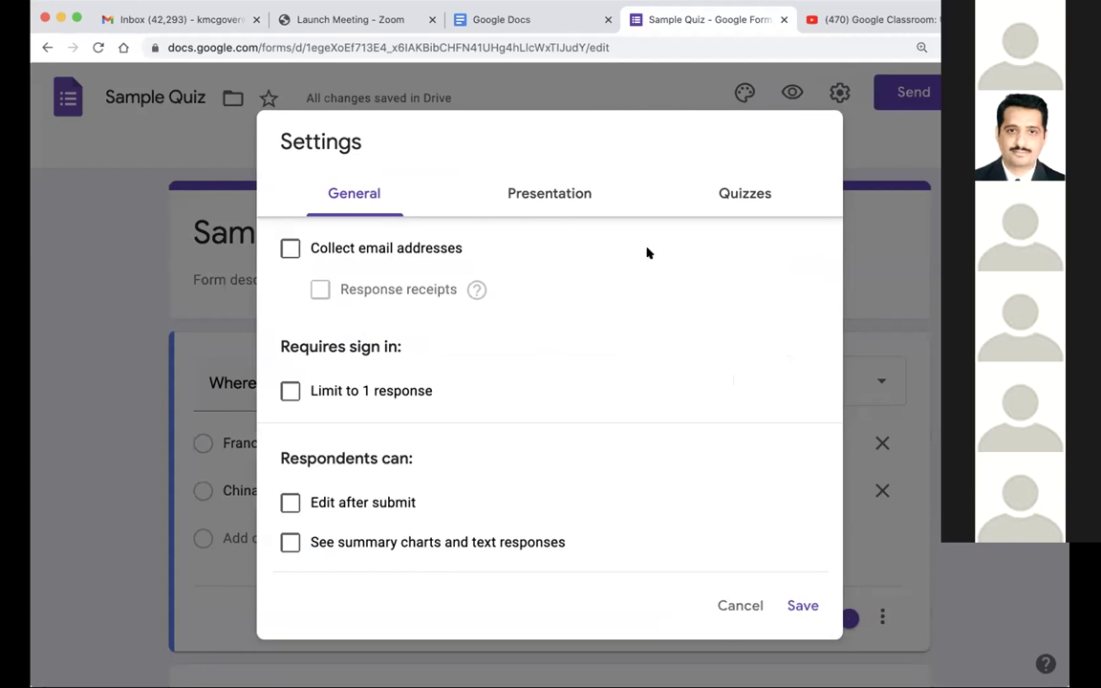
click(728, 190)
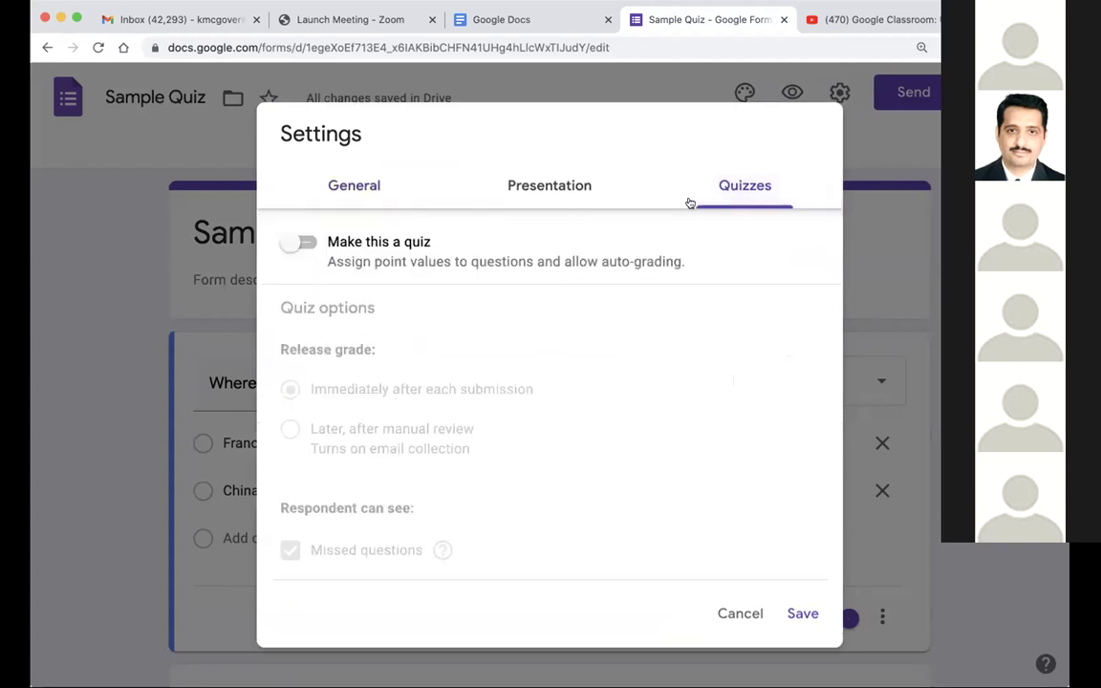
click(306, 244)
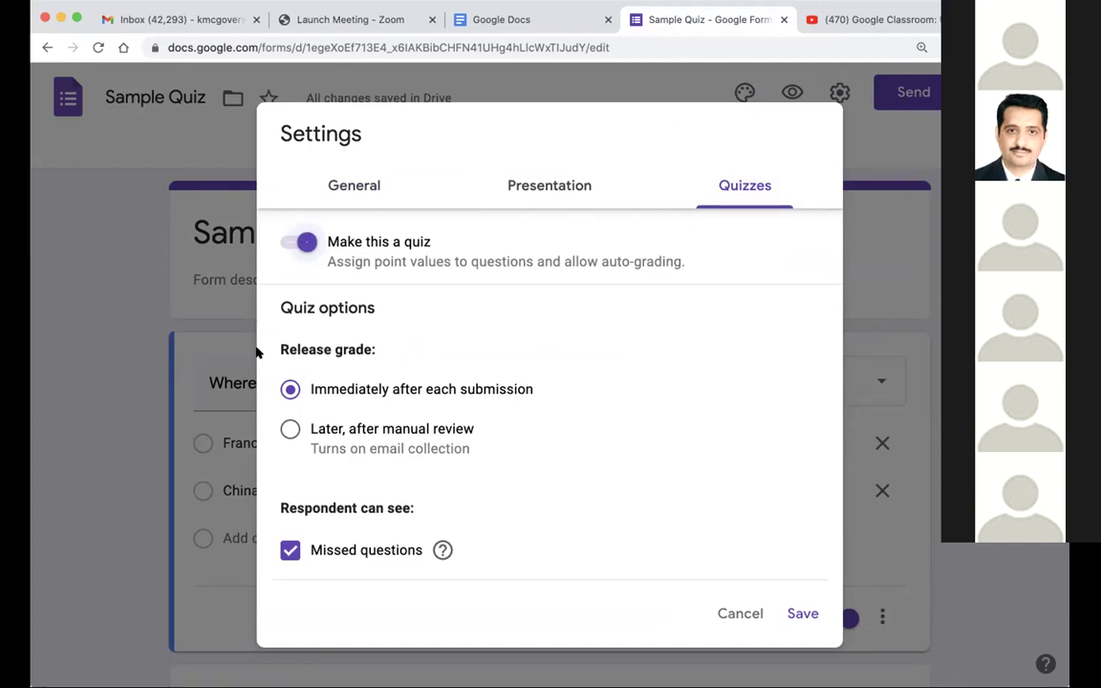
click(286, 431)
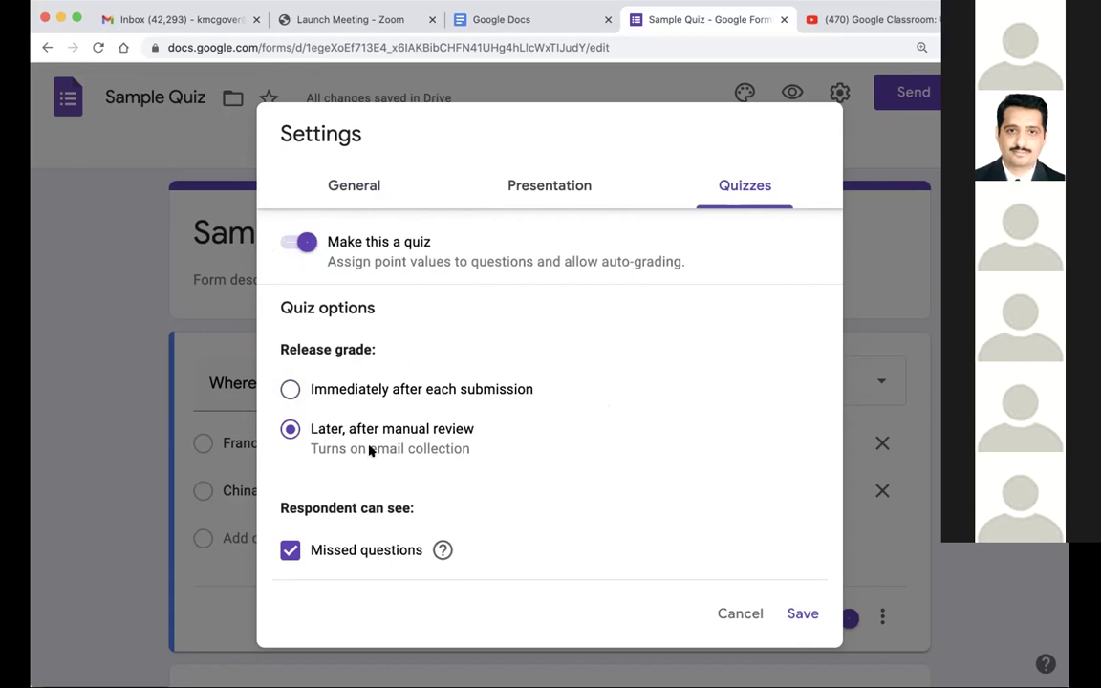
click(288, 389)
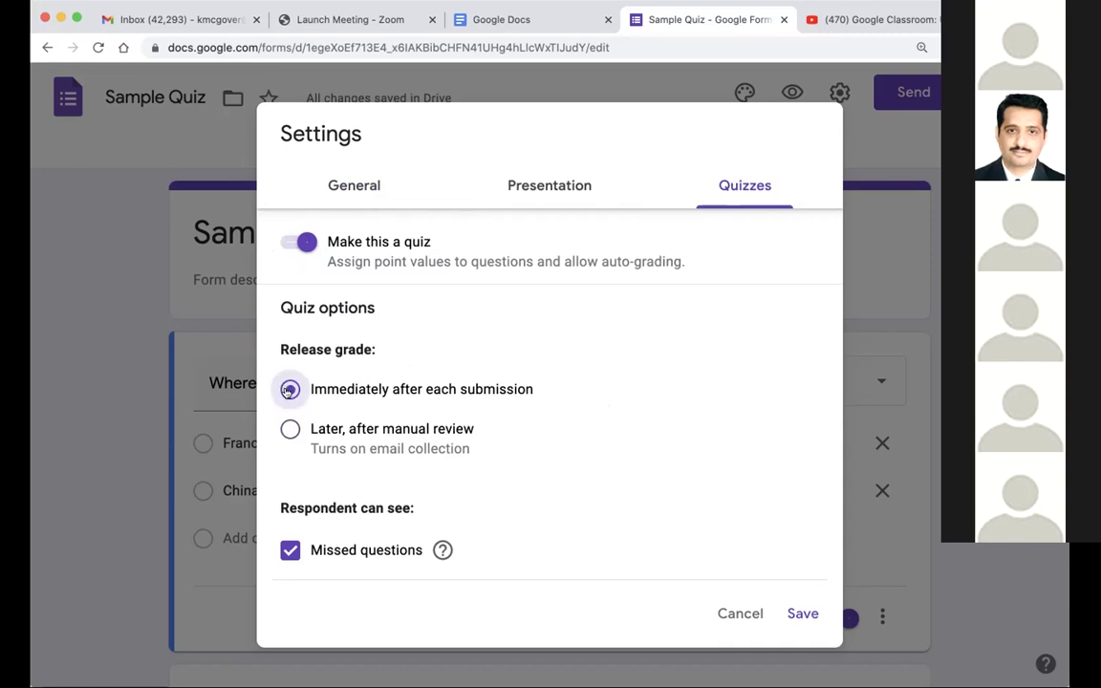
click(290, 430)
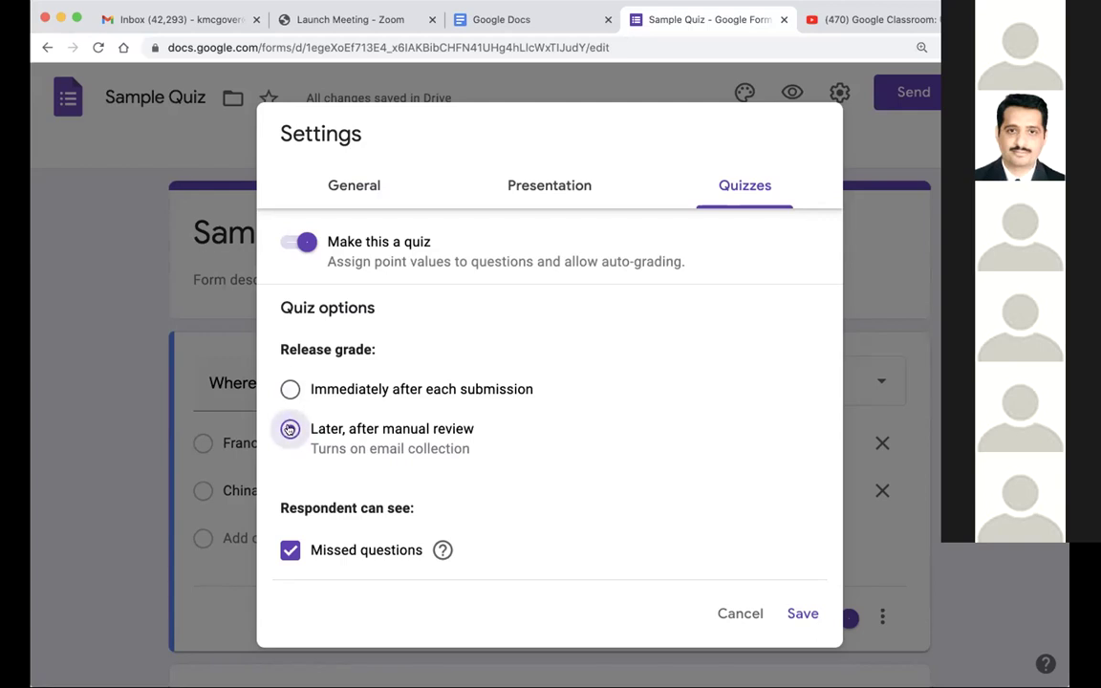
- Stop respondents from seeing correct answers, keeping missed questions and point values shown
scroll(584, 461, down, 2)
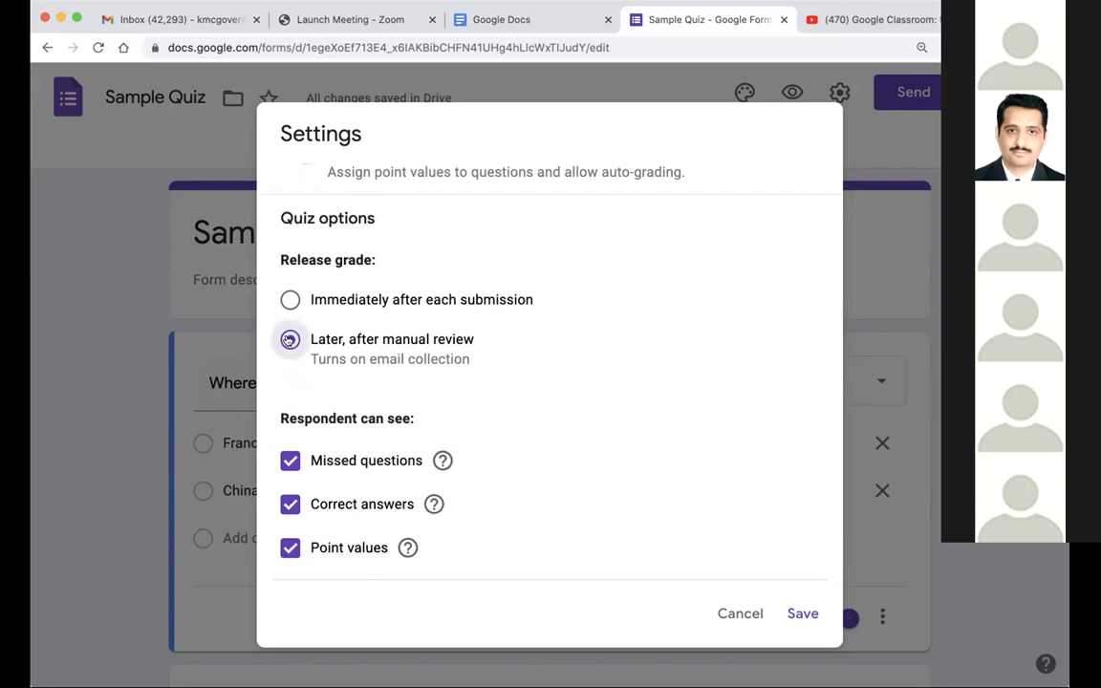
scroll(627, 368, down, 1)
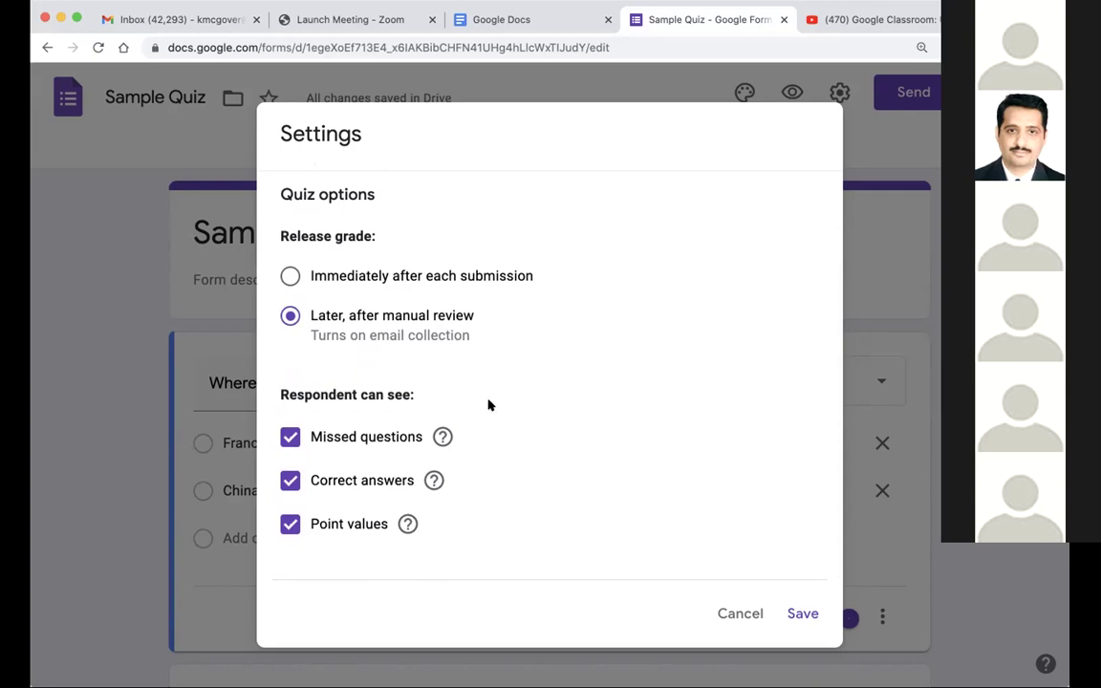
click(290, 480)
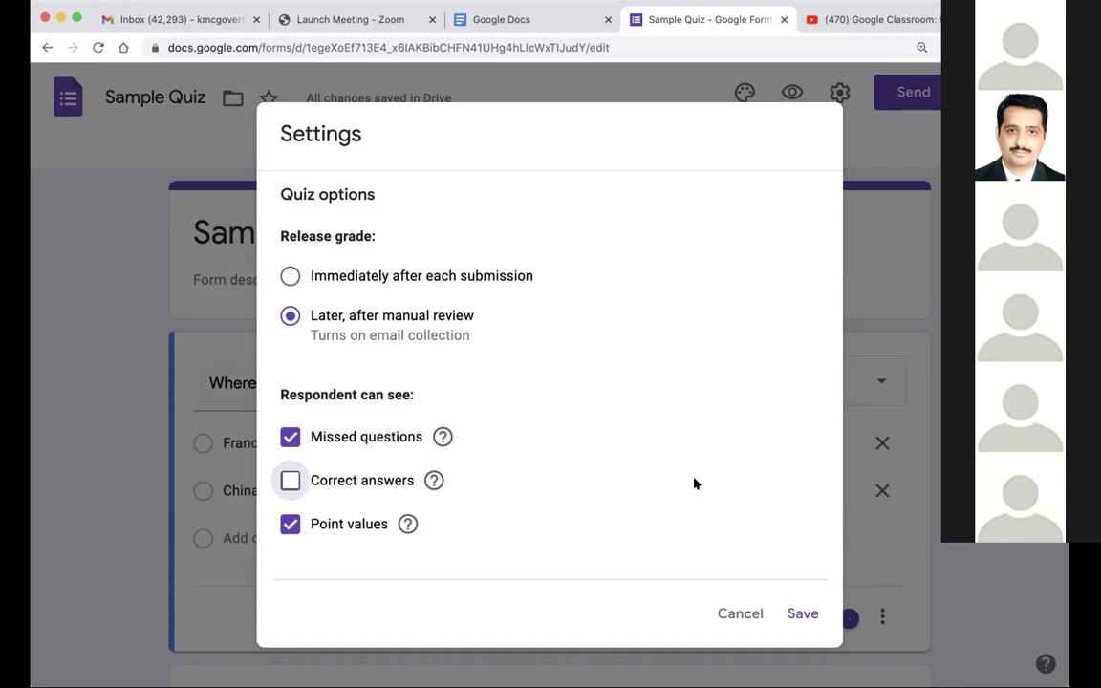
click(288, 482)
click(287, 482)
scroll(778, 432, up, 3)
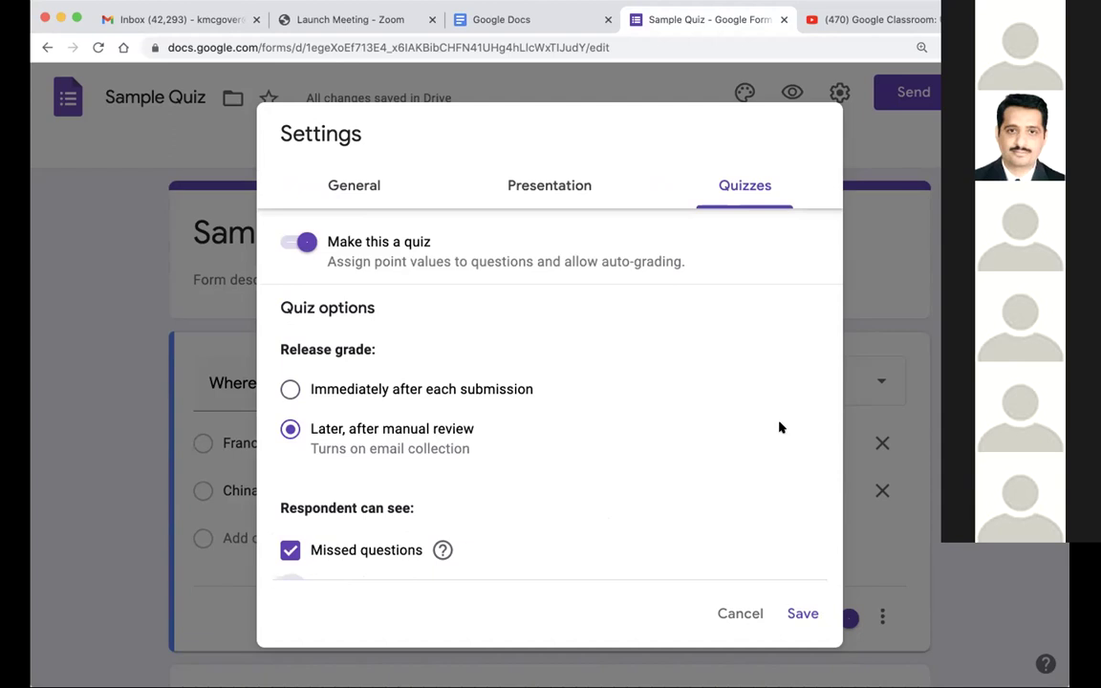
scroll(779, 427, down, 3)
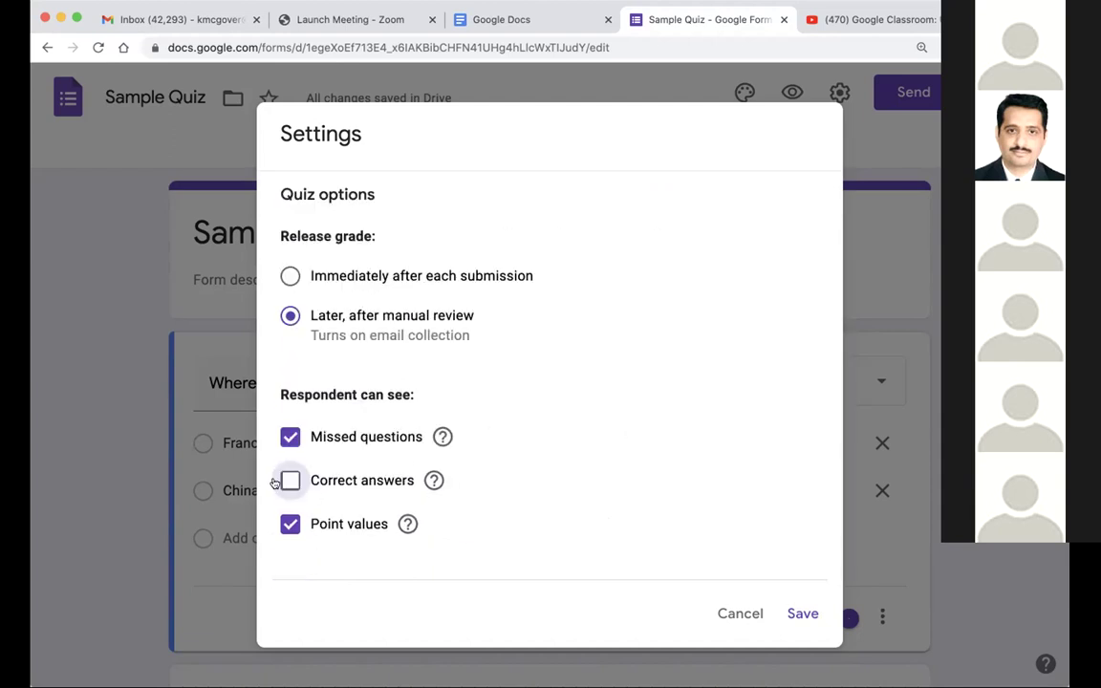
scroll(490, 426, up, 2)
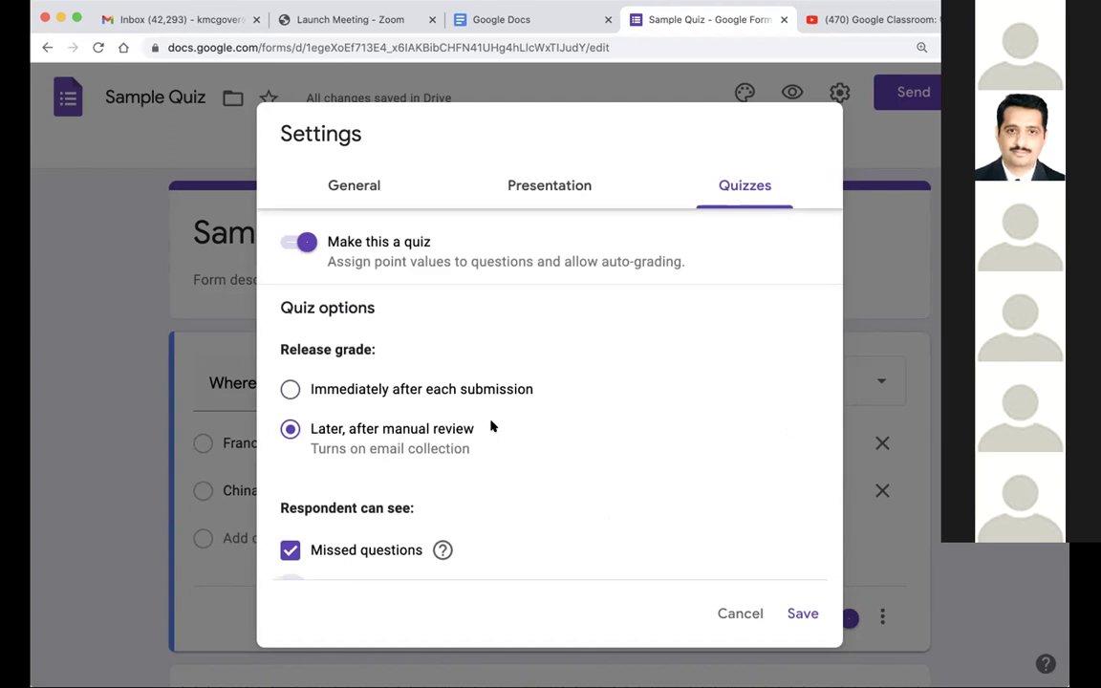
- Switch shuffled question order on and back off in the form's presentation settings
click(570, 188)
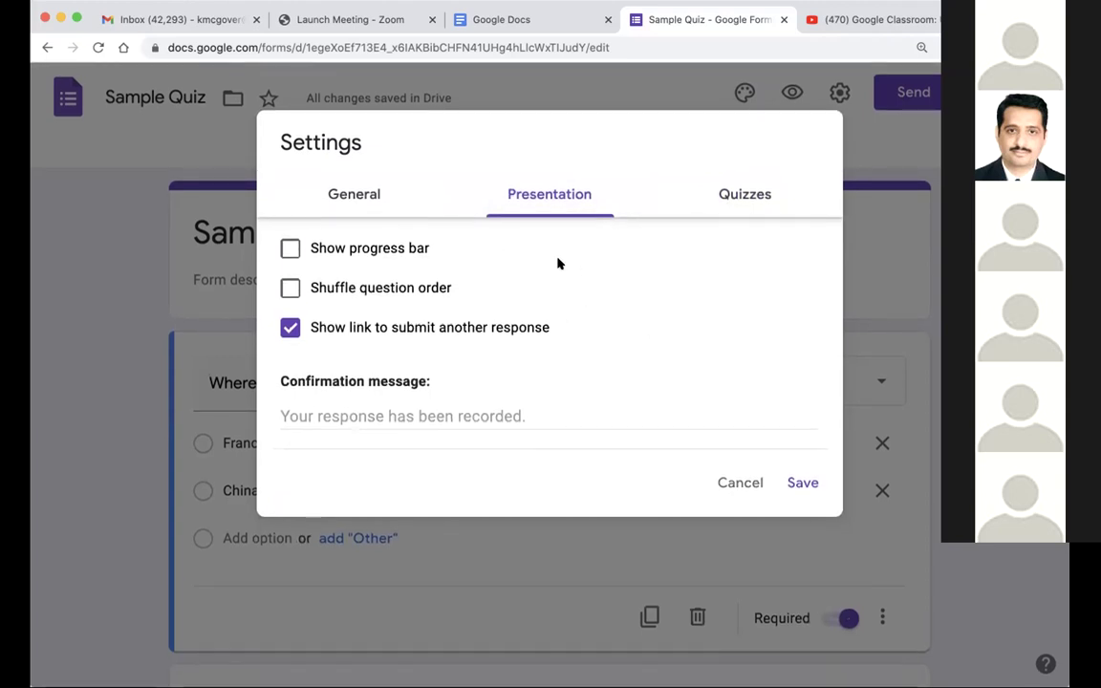
scroll(559, 264, down, 3)
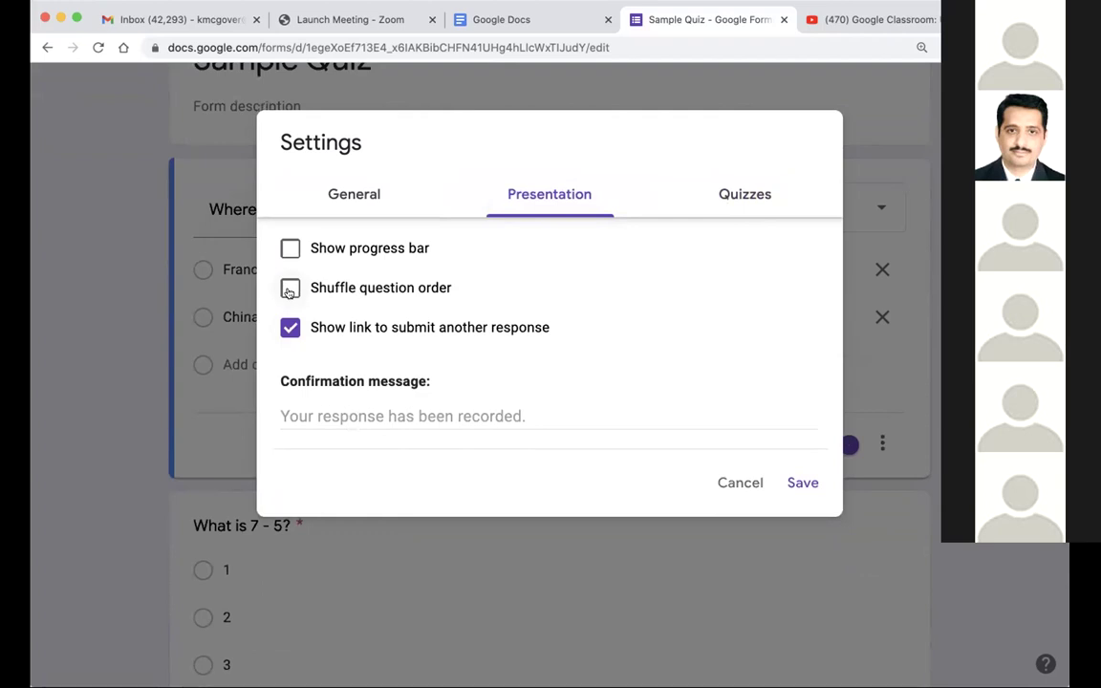
scroll(289, 293, up, 3)
click(288, 289)
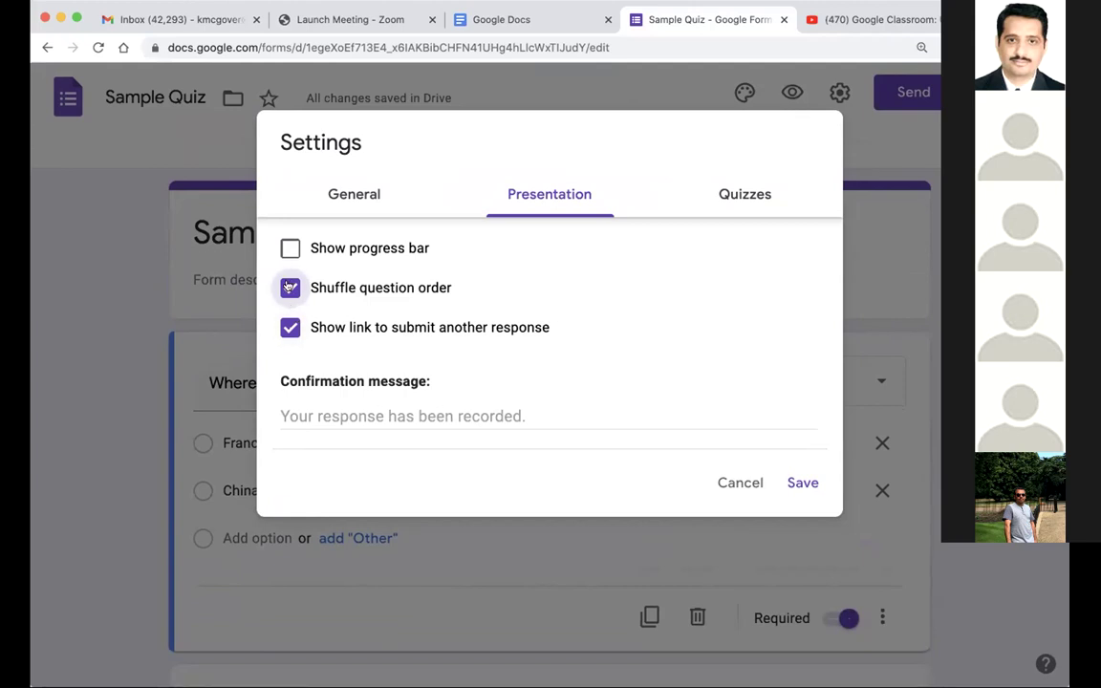
click(287, 287)
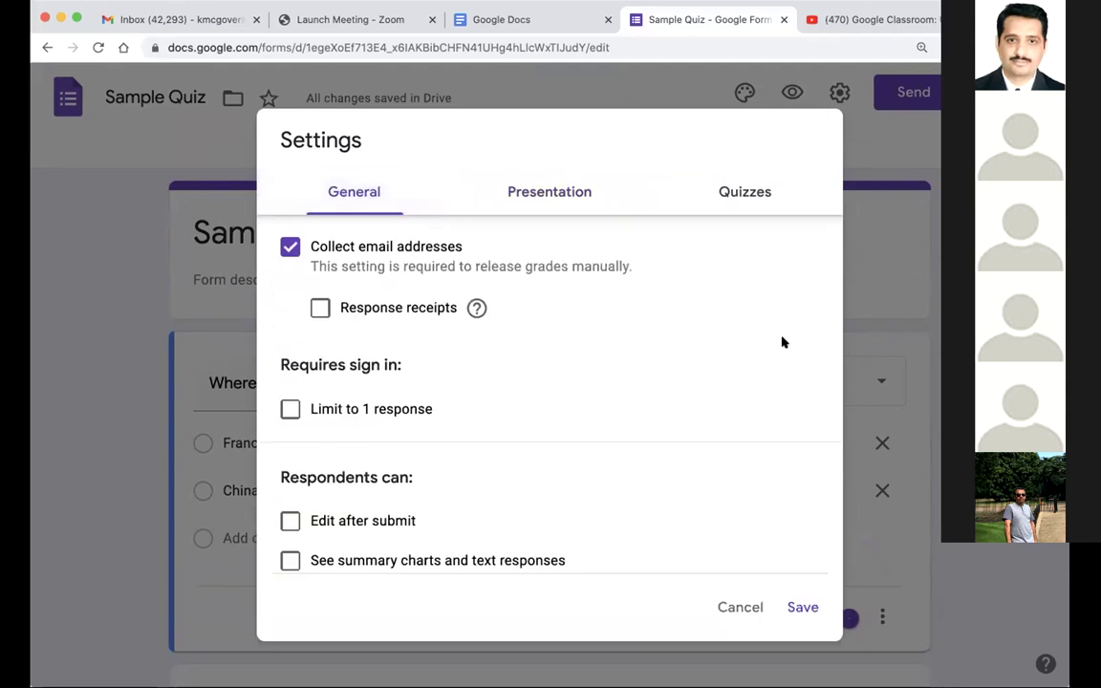
- In the general settings, keep email address collection enabled and limit the form to 1 response
scroll(782, 342, down, 1)
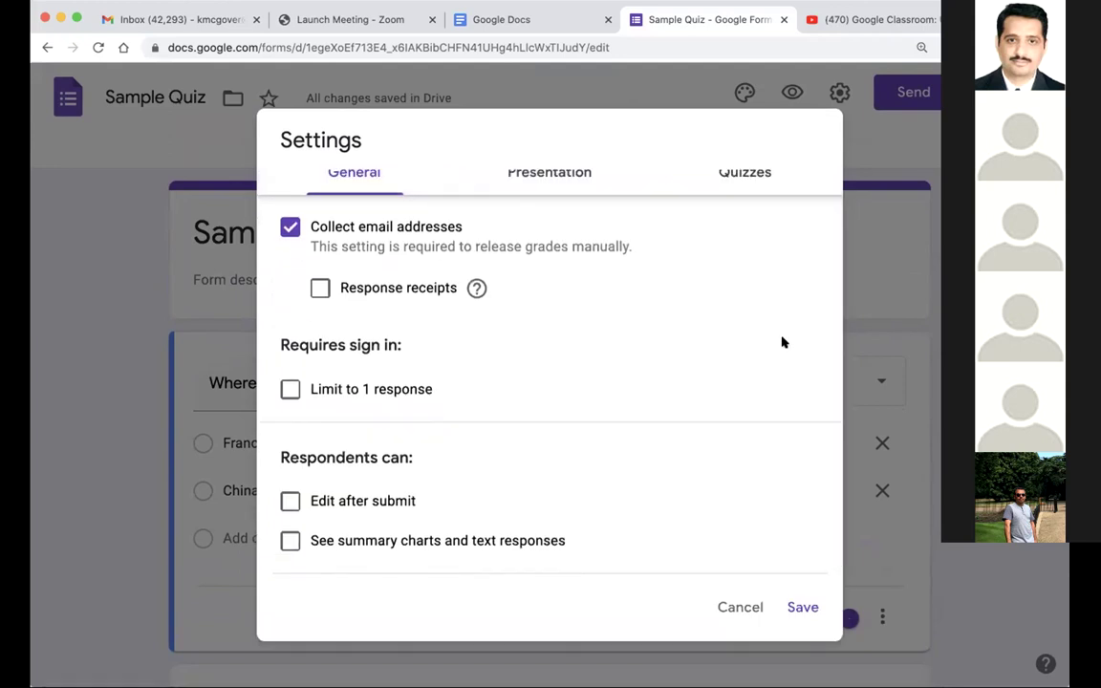
scroll(782, 342, up, 1)
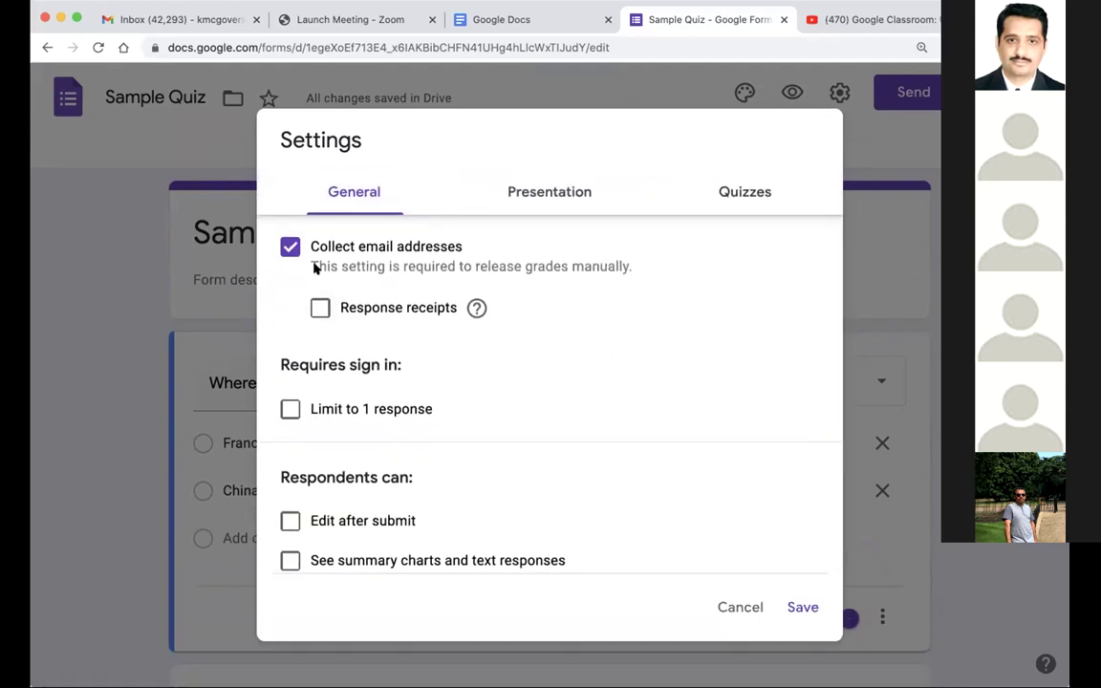
click(289, 248)
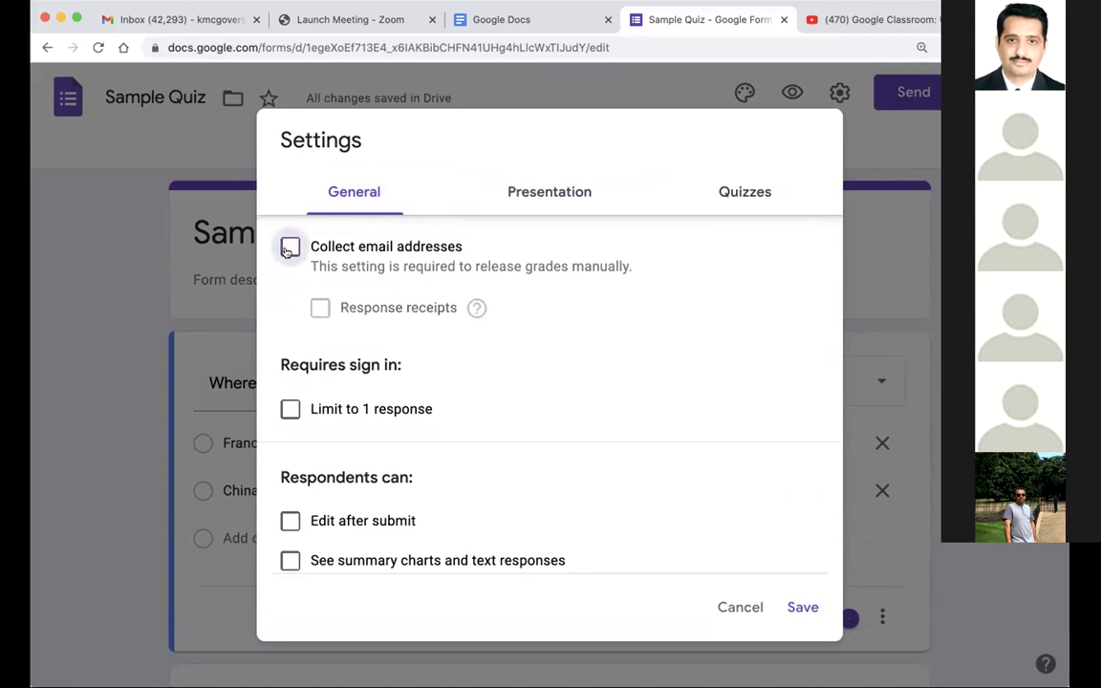
click(289, 247)
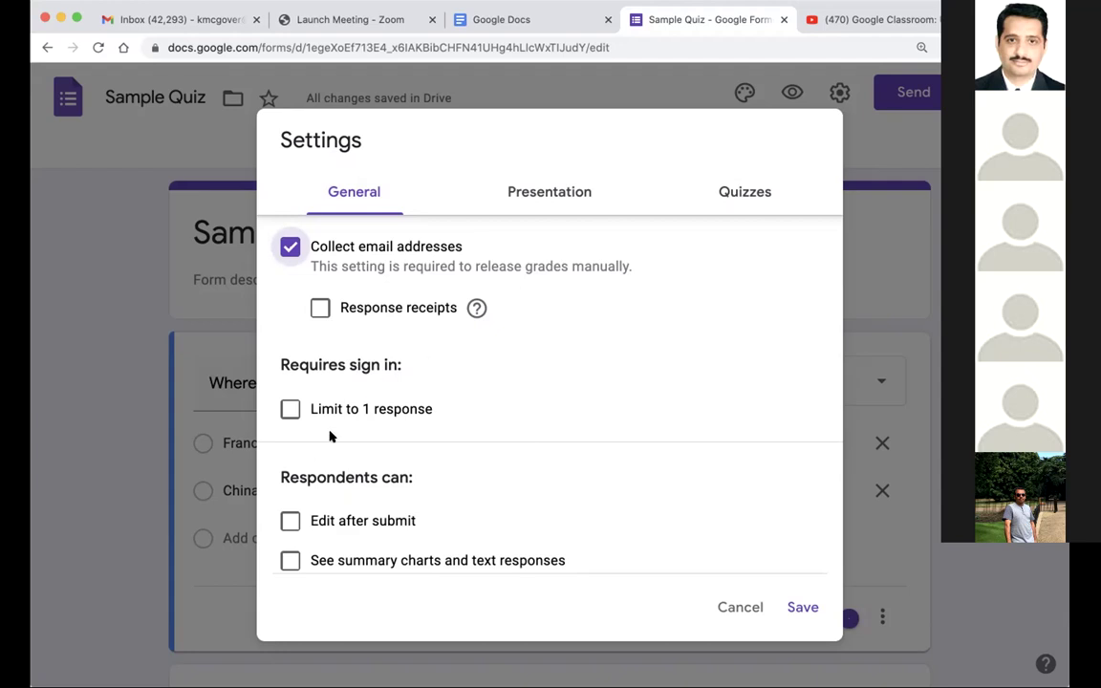
scroll(330, 435, down, 1)
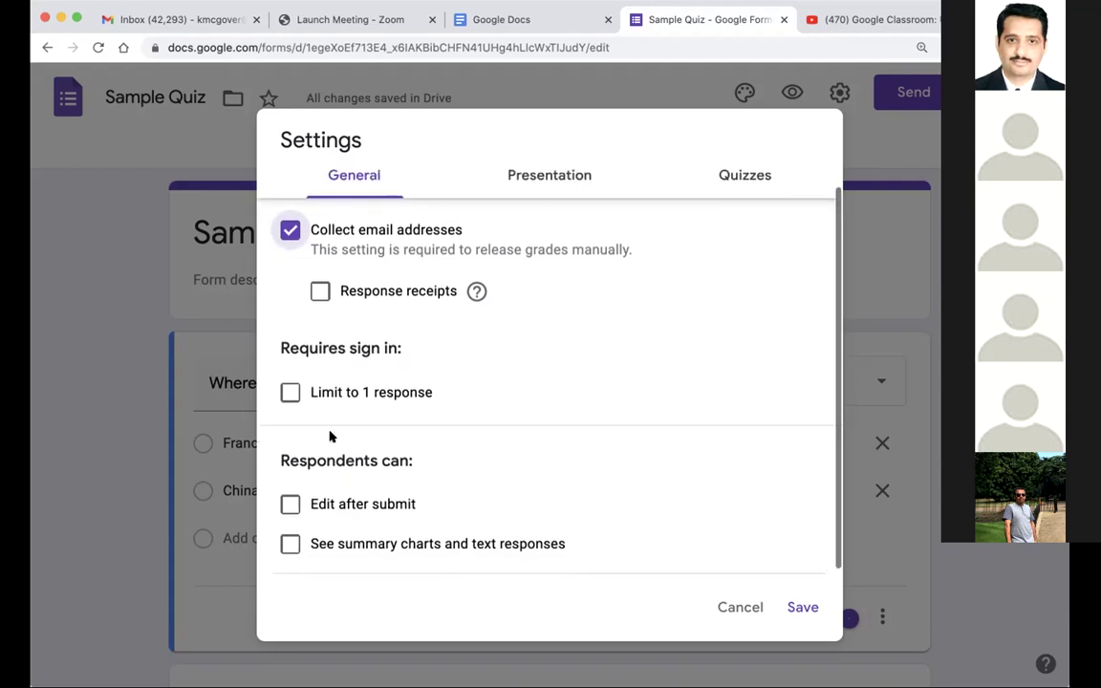
click(291, 392)
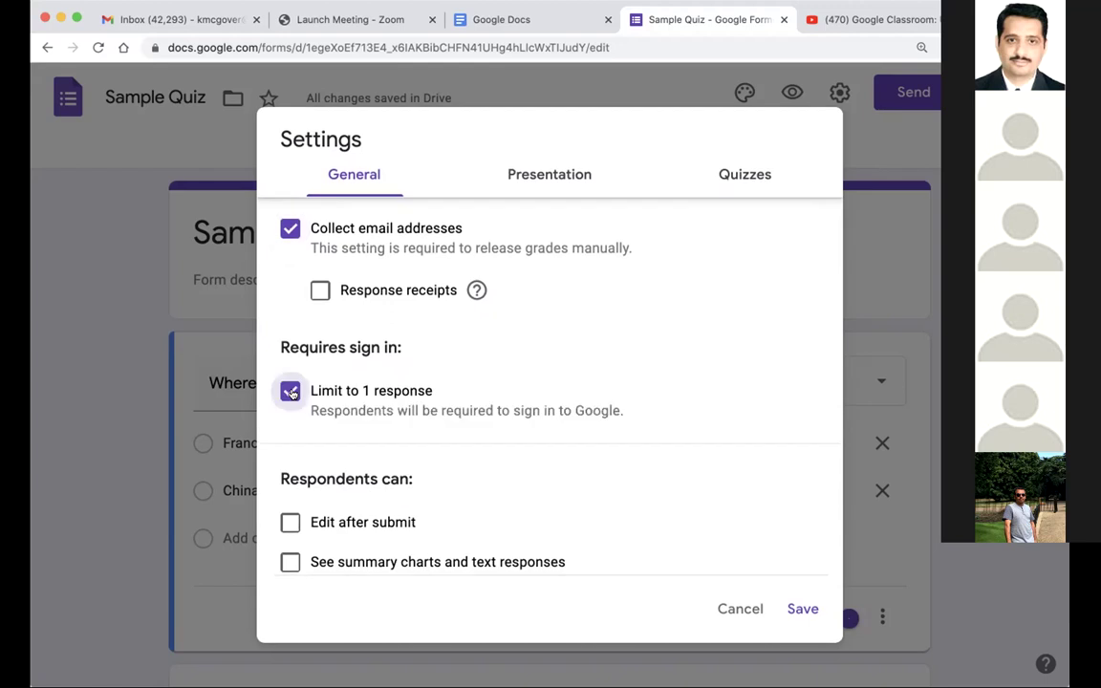
- Recheck the quiz and general options and save the form settings
click(738, 184)
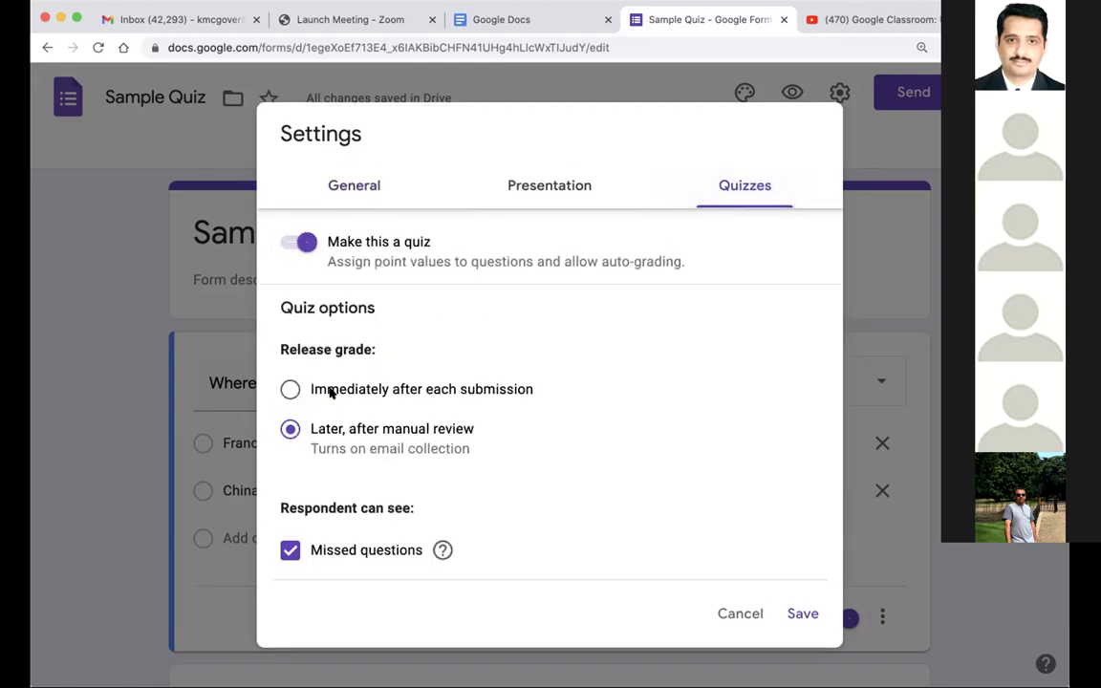
scroll(346, 502, down, 3)
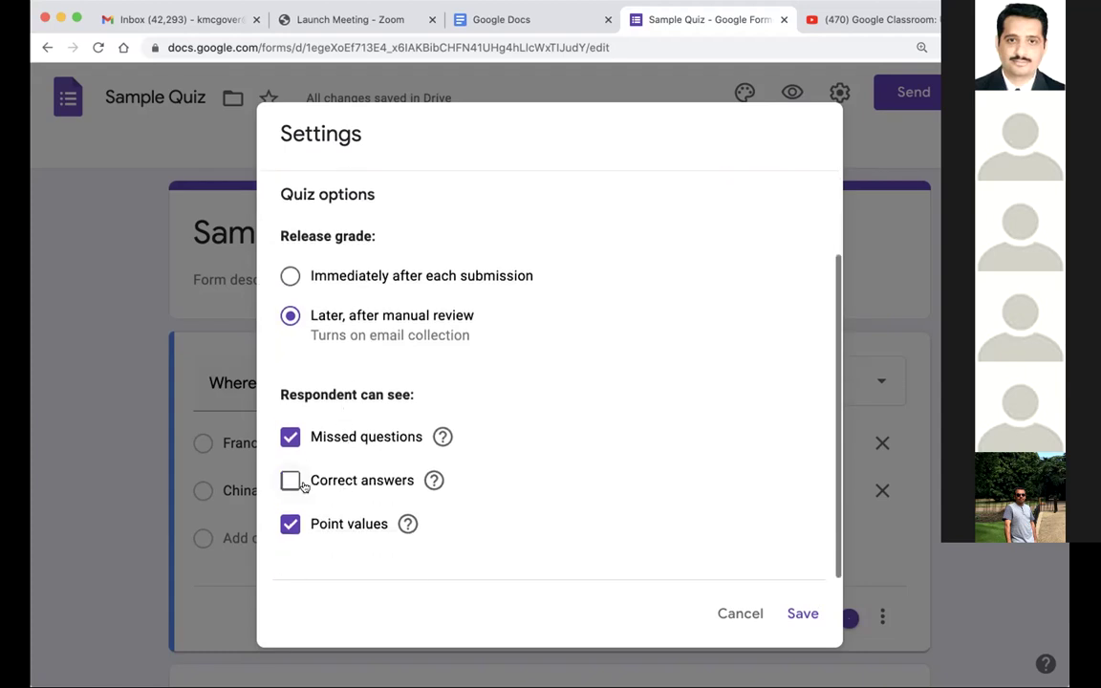
scroll(543, 471, up, 3)
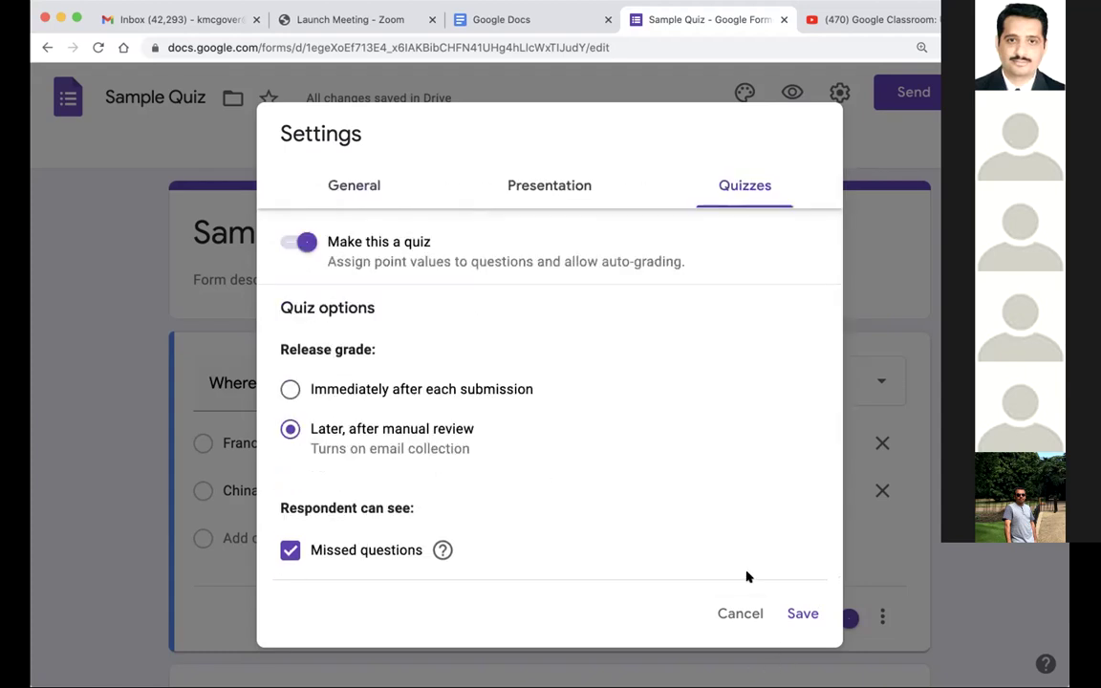
click(350, 184)
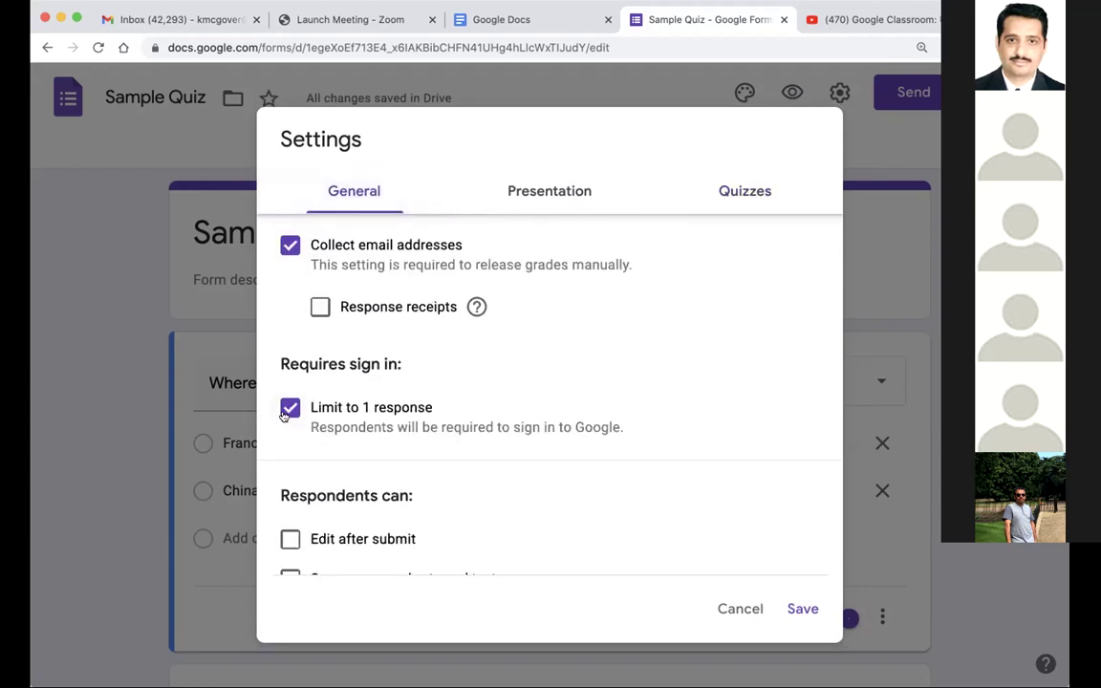
scroll(482, 444, down, 1)
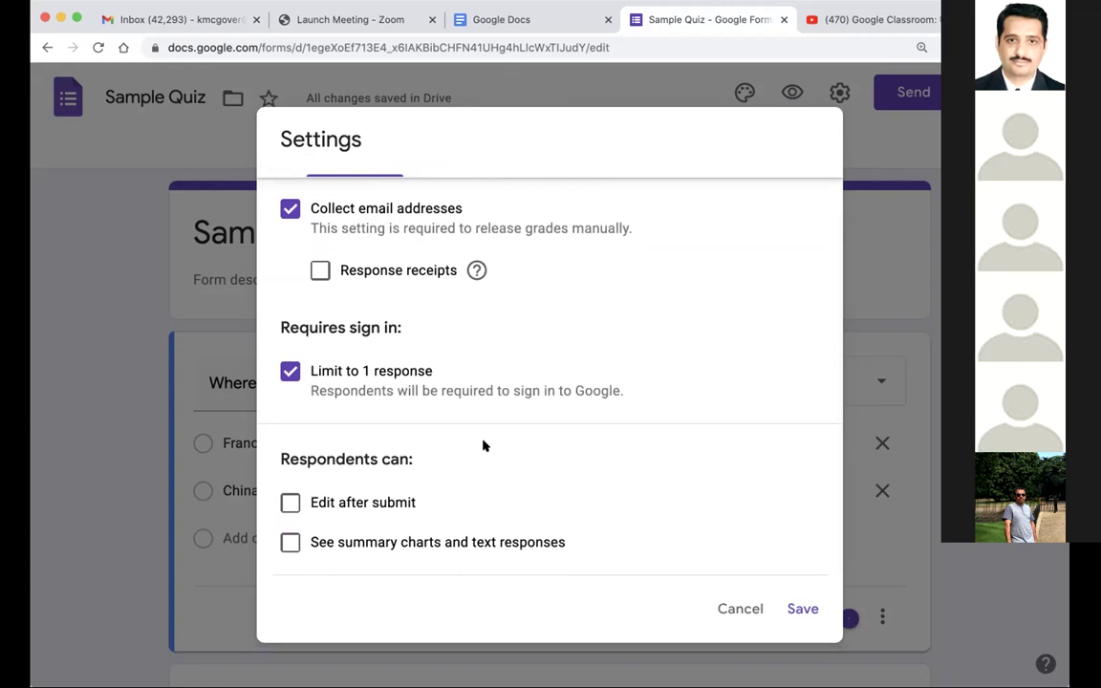
click(803, 608)
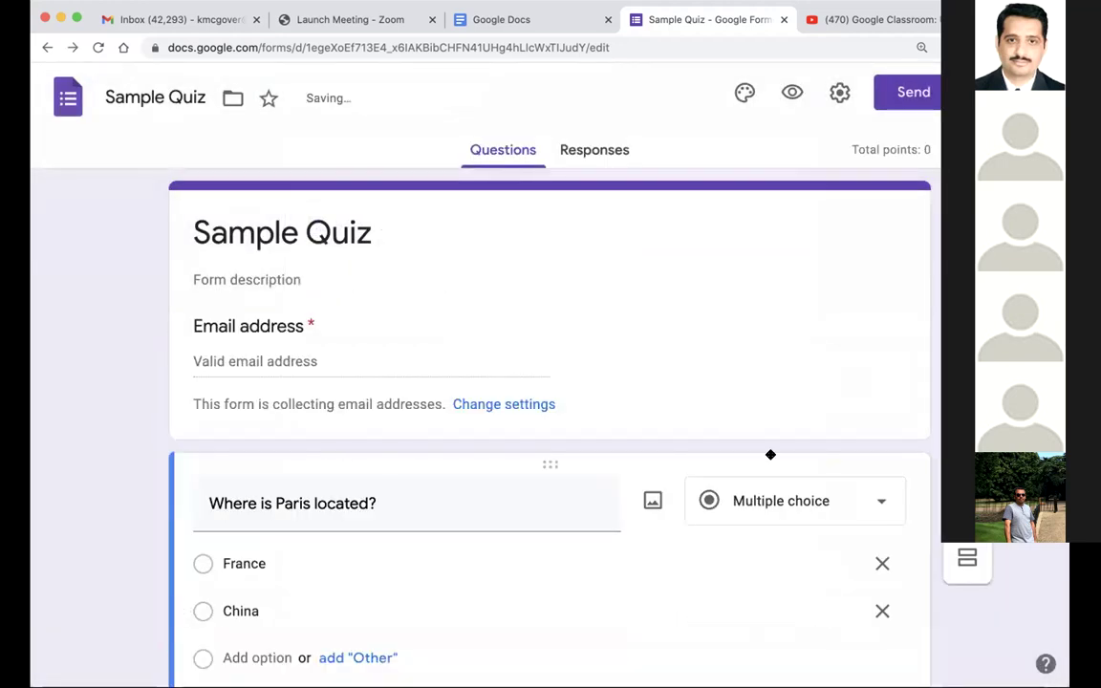
- Enable shuffled option order for the question "Where is Paris located?"
scroll(770, 454, down, 3)
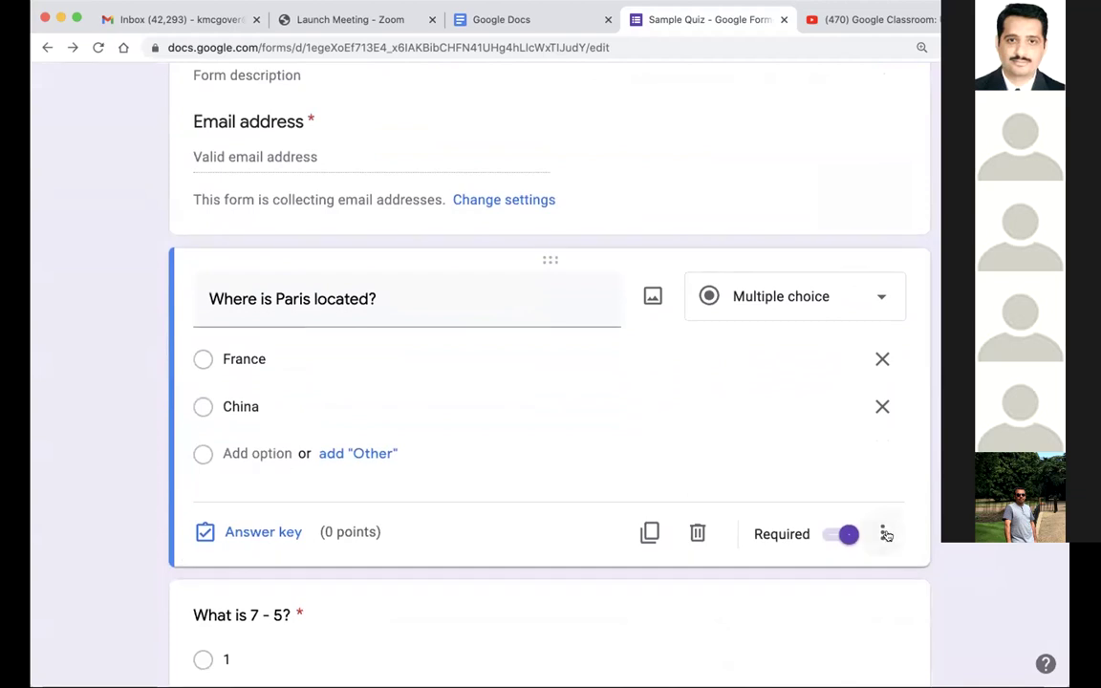
click(882, 532)
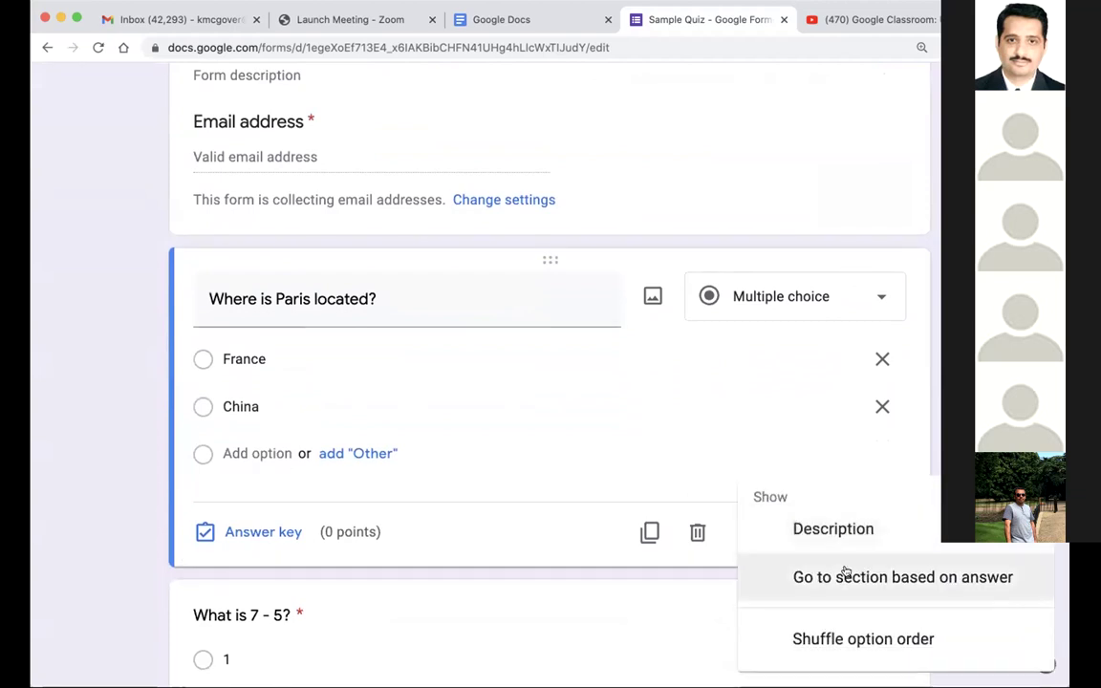
scroll(842, 574, down, 2)
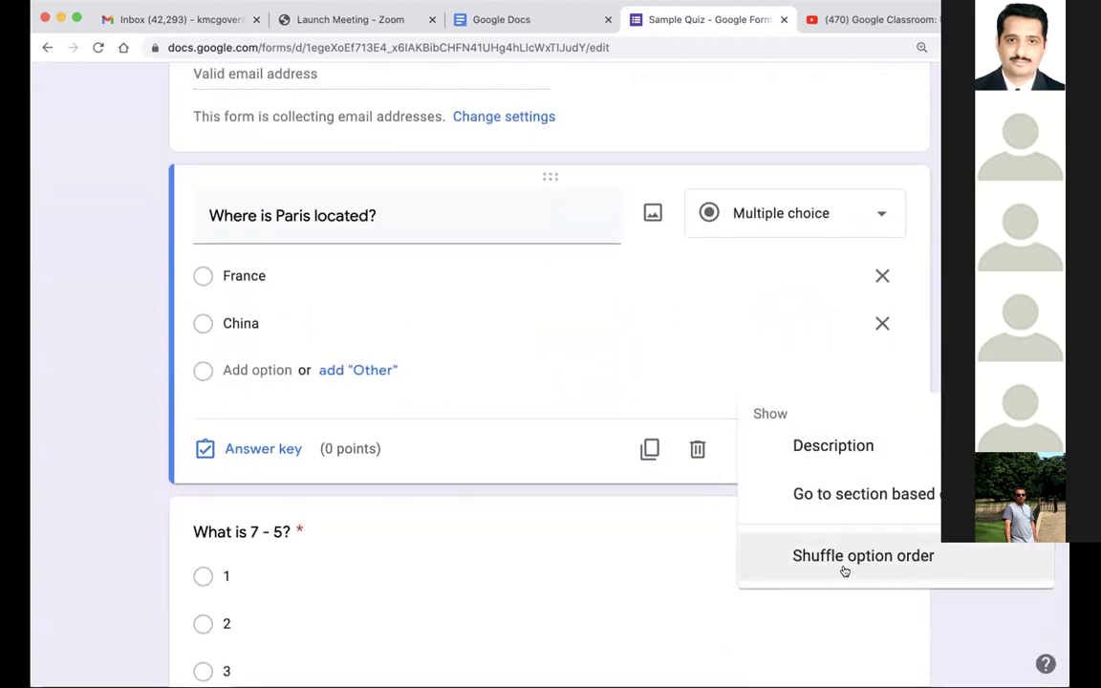
scroll(780, 302, up, 2)
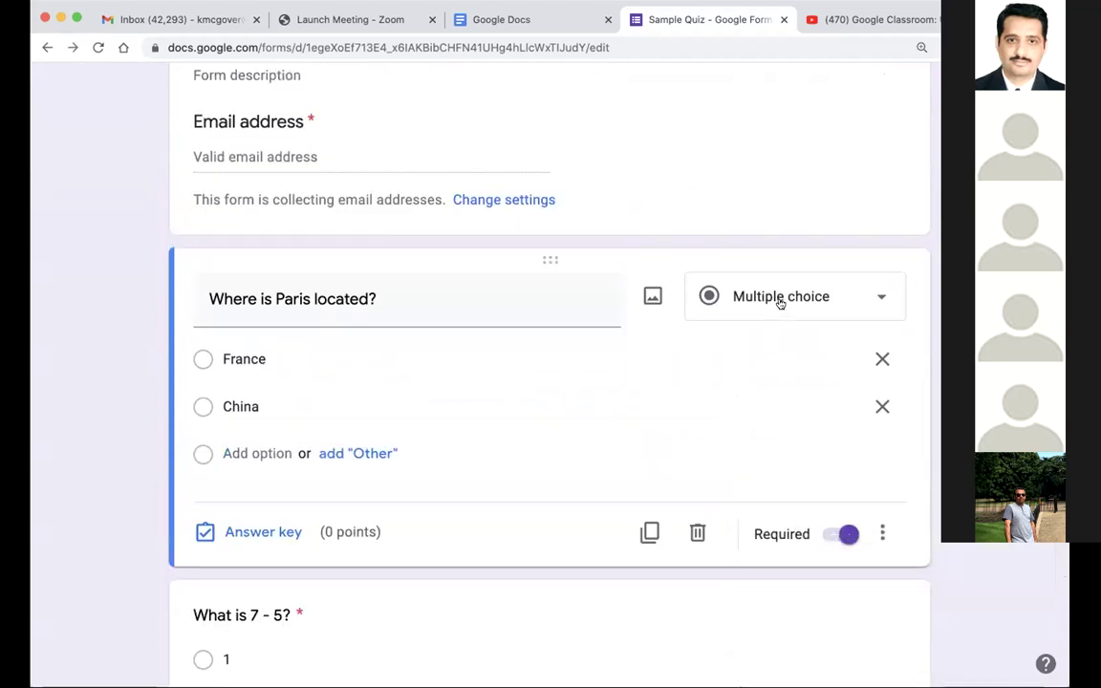
scroll(780, 302, up, 1)
scroll(781, 302, down, 4)
scroll(782, 302, down, 1)
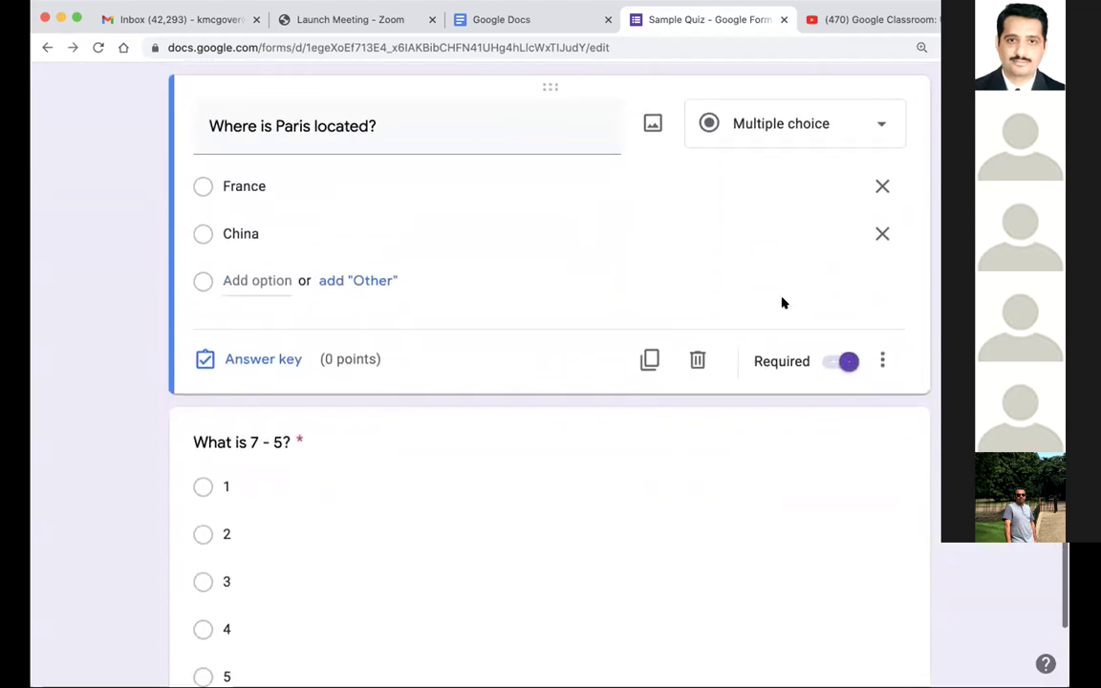
click(879, 359)
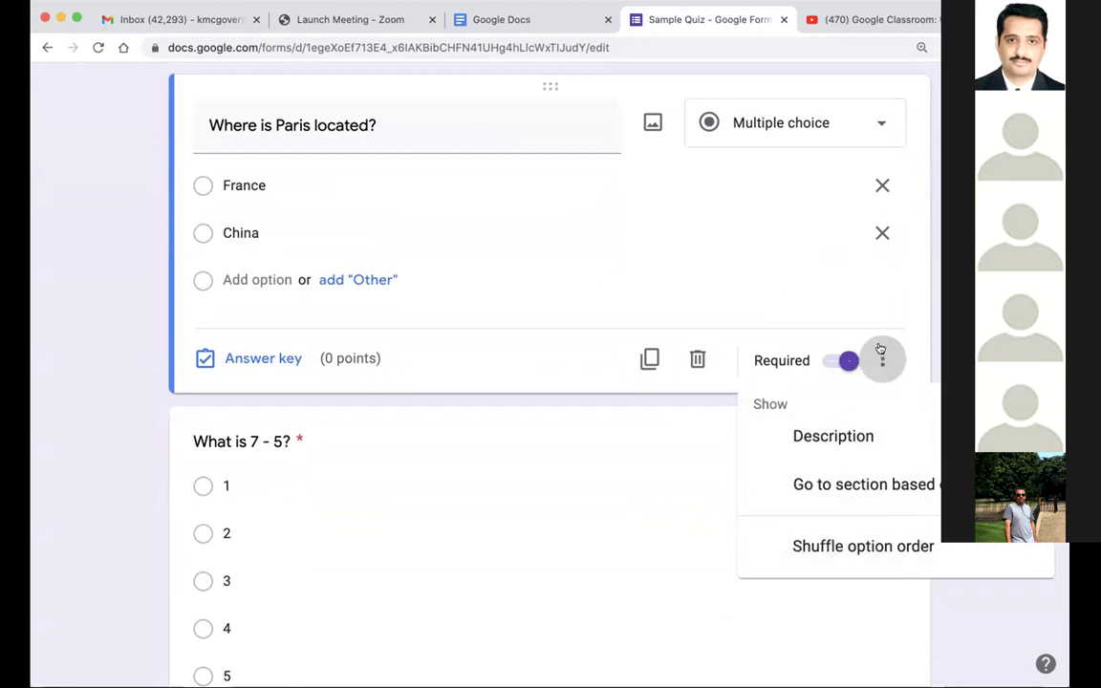
click(879, 551)
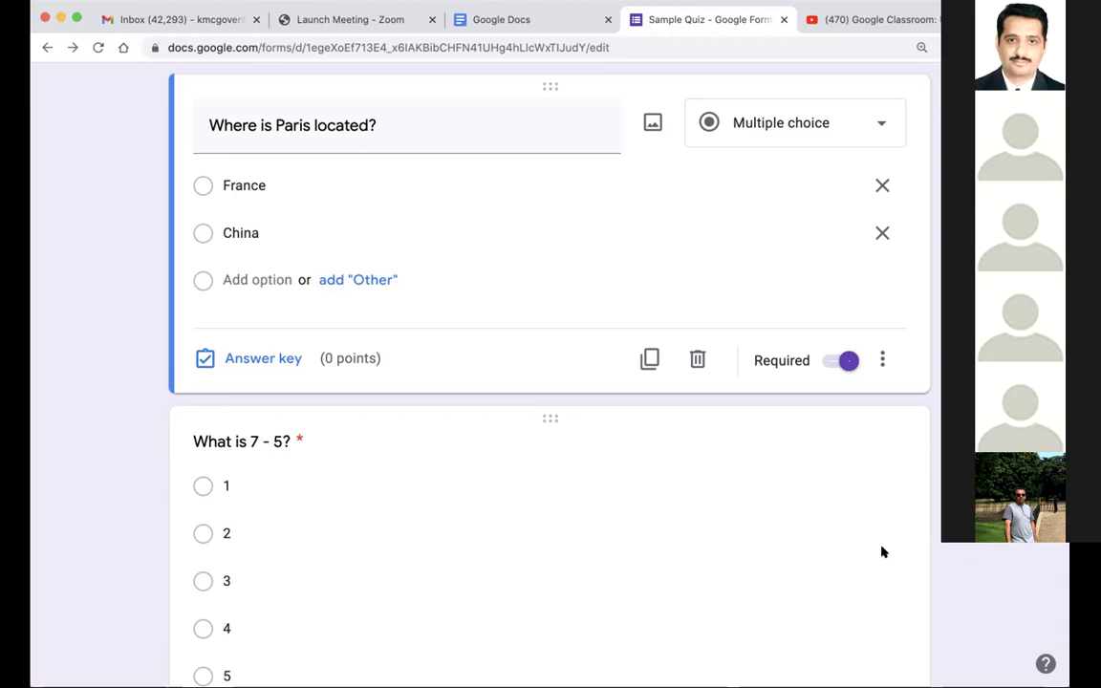
- Add a blank multiple-choice question after "Where is Paris located?" and view the image insertion options for it without inserting one
scroll(883, 553, down, 2)
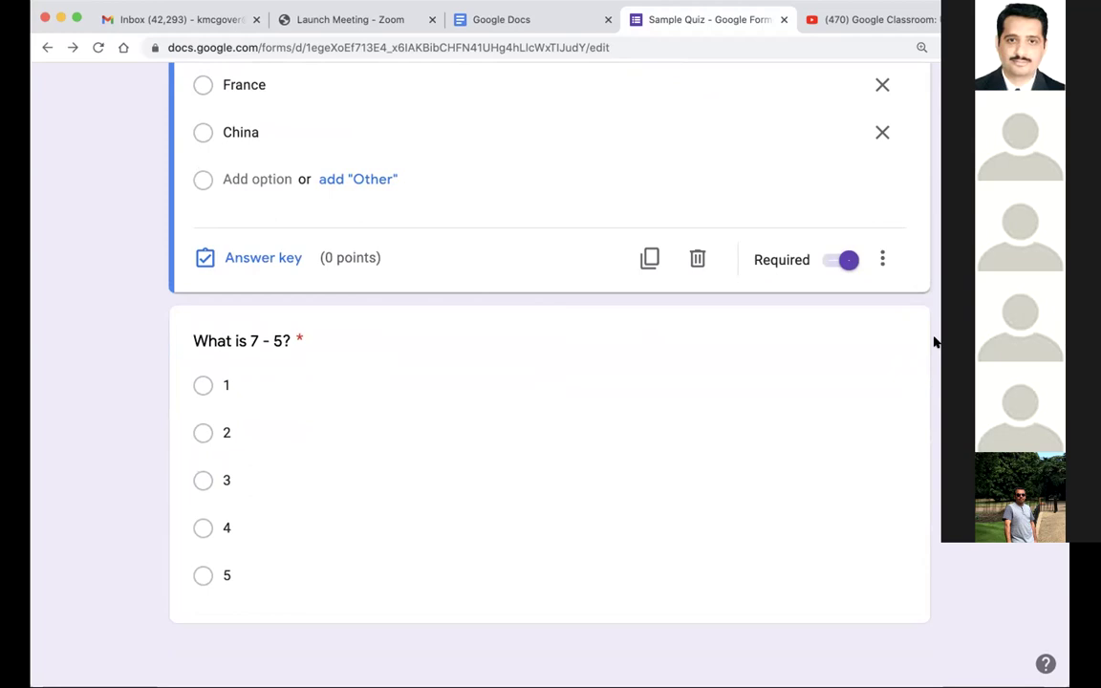
click(960, 105)
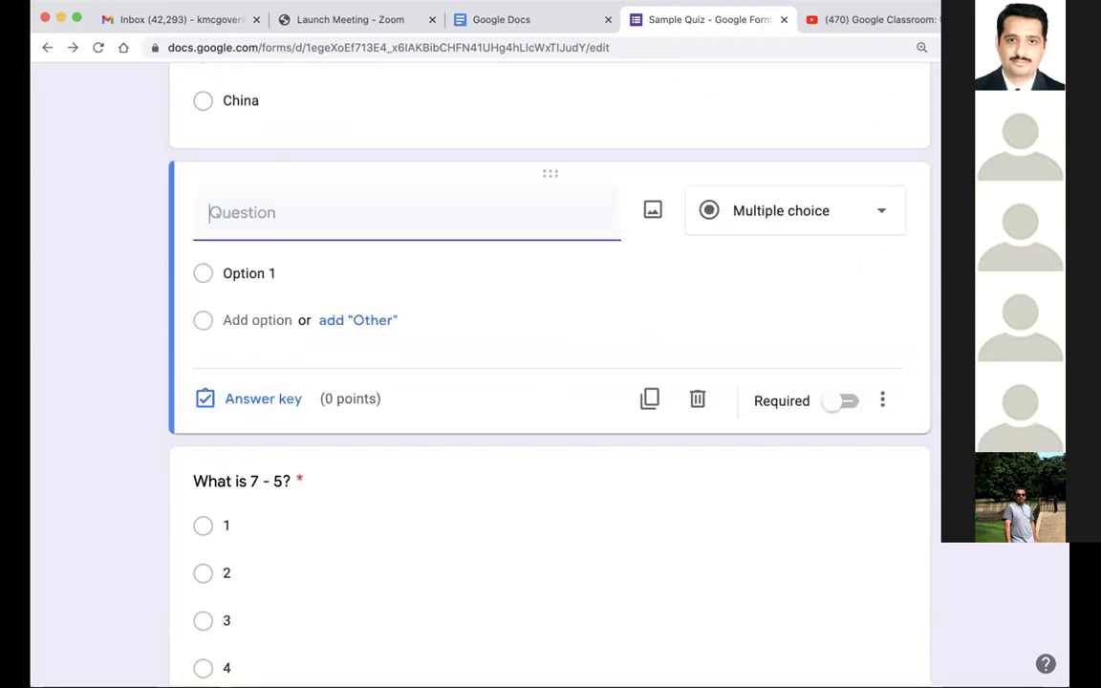
scroll(769, 248, up, 3)
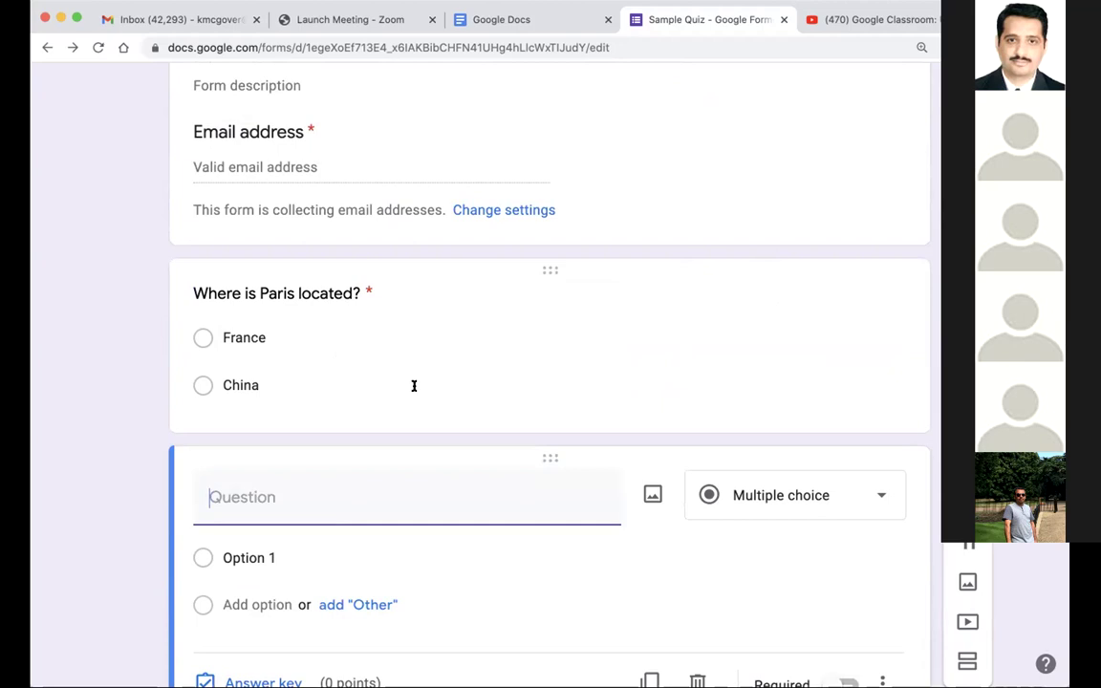
click(649, 493)
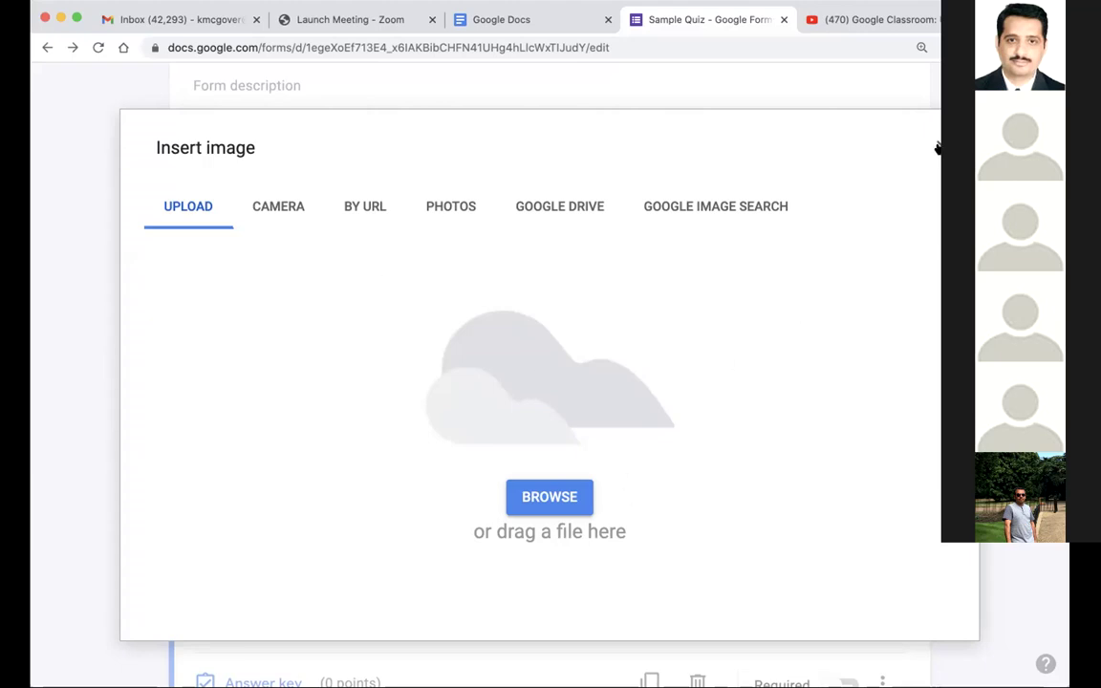
click(937, 147)
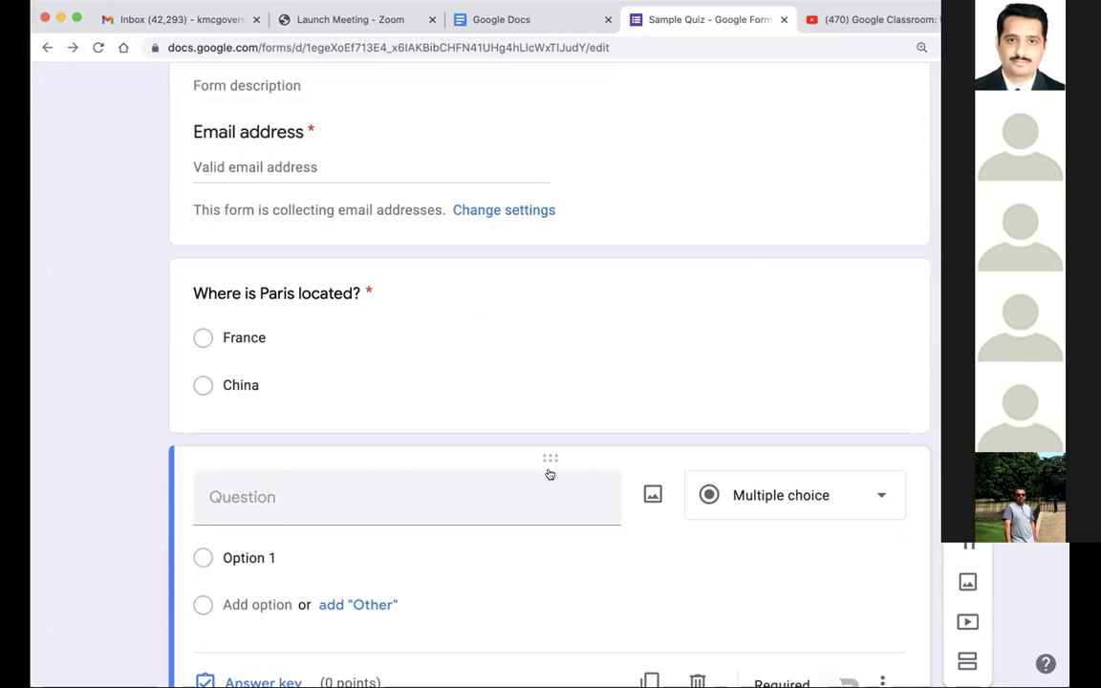
- Display the form's sharing link as a shortened URL, keeping email address collection enabled, and close the send options without sending
scroll(547, 470, down, 5)
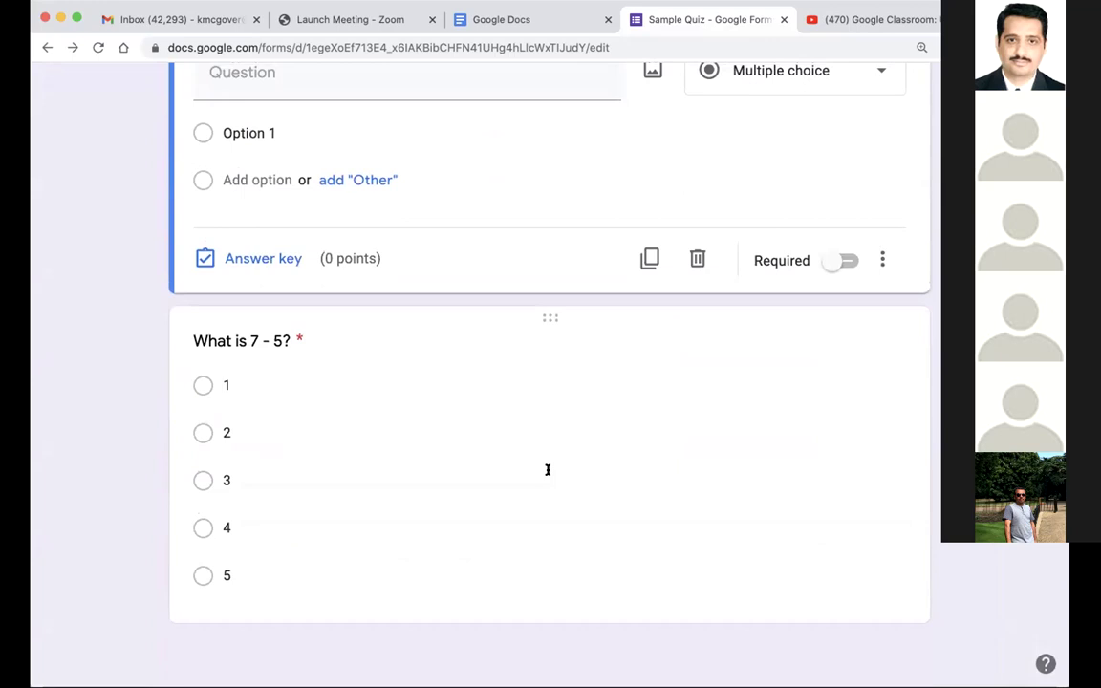
scroll(548, 469, up, 7)
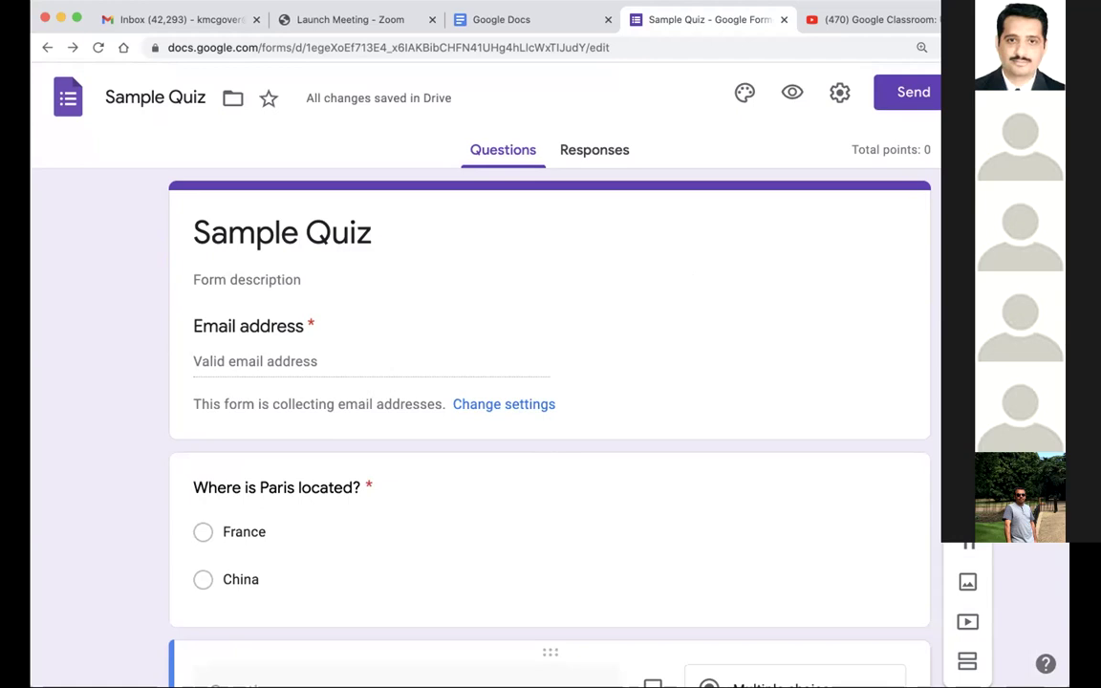
click(964, 93)
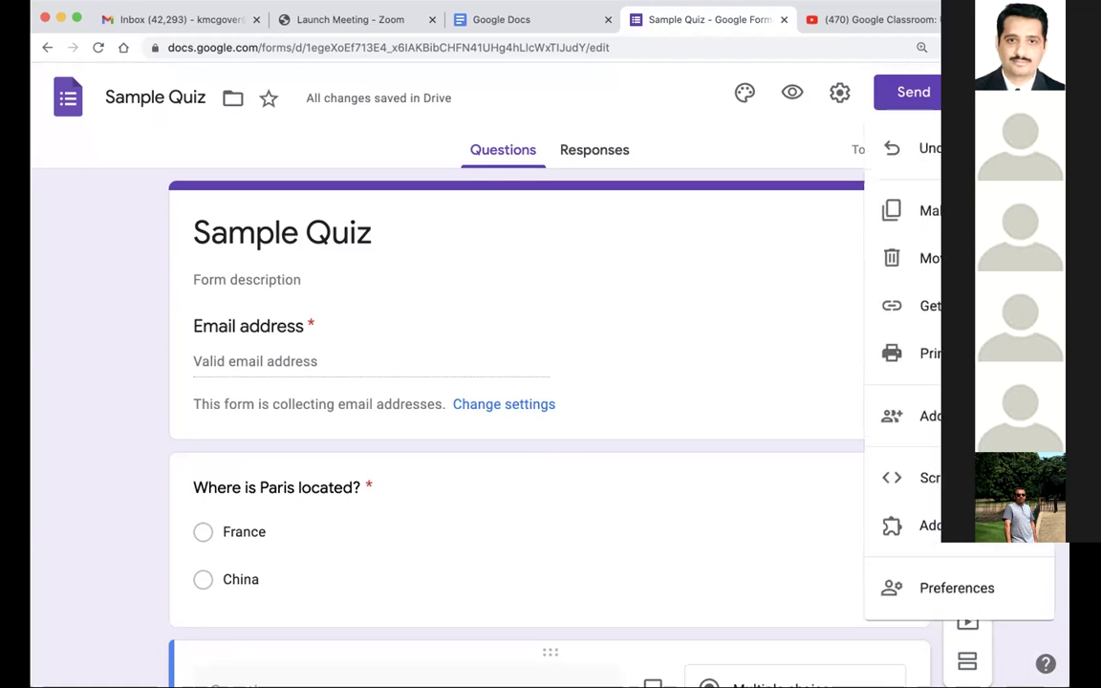
click(782, 147)
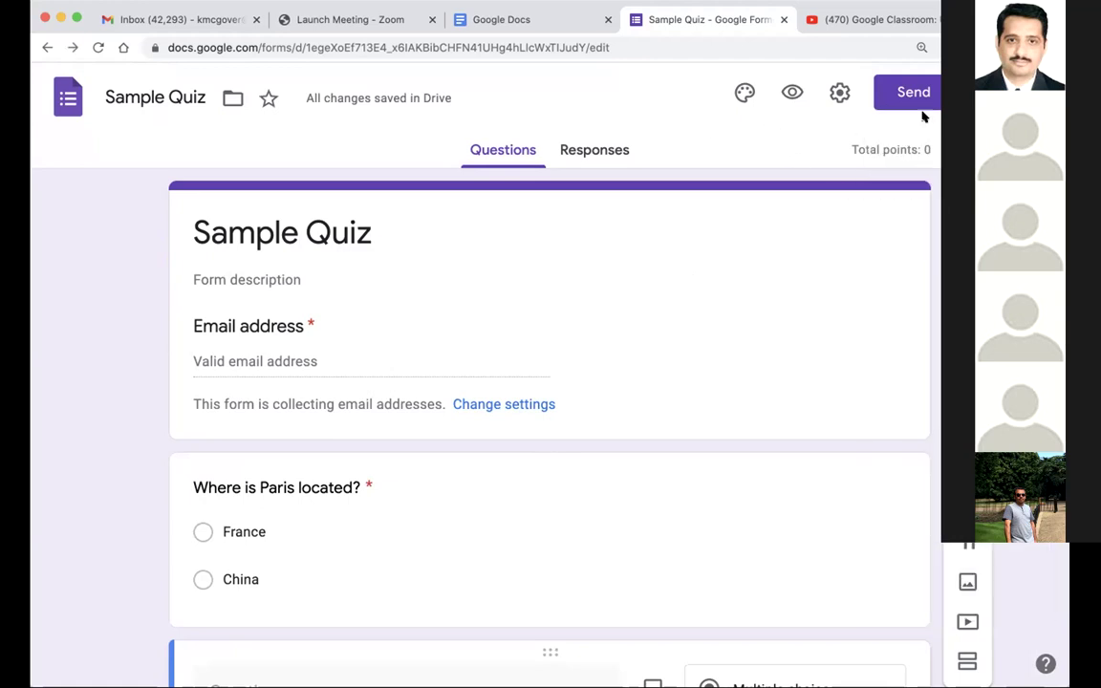
click(922, 102)
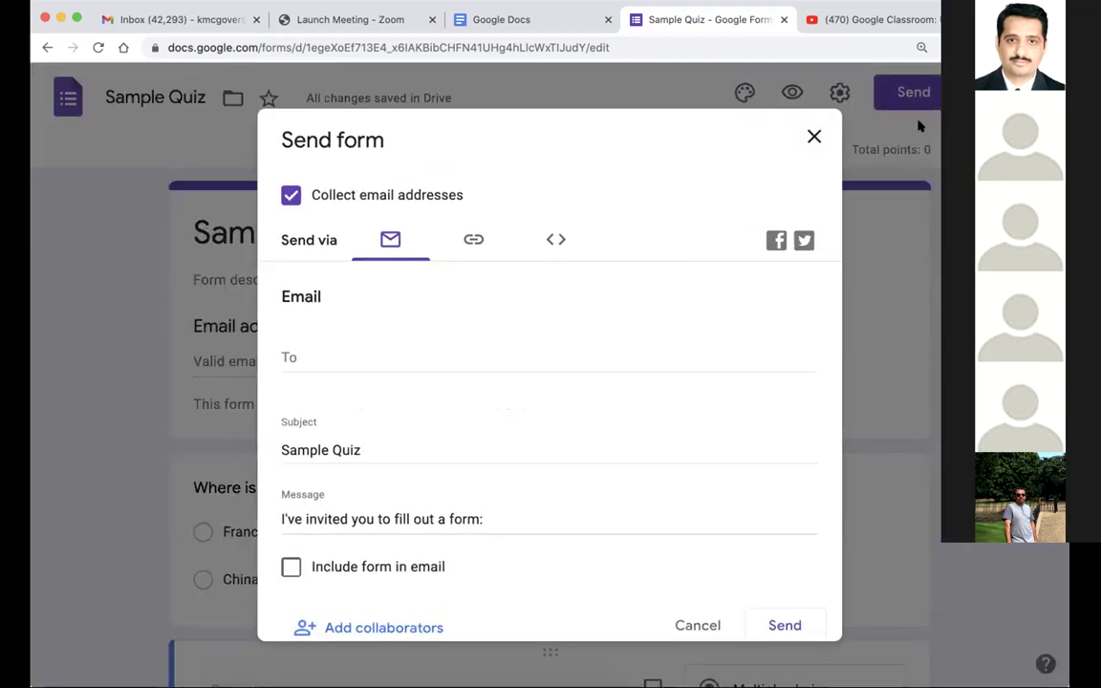
click(461, 240)
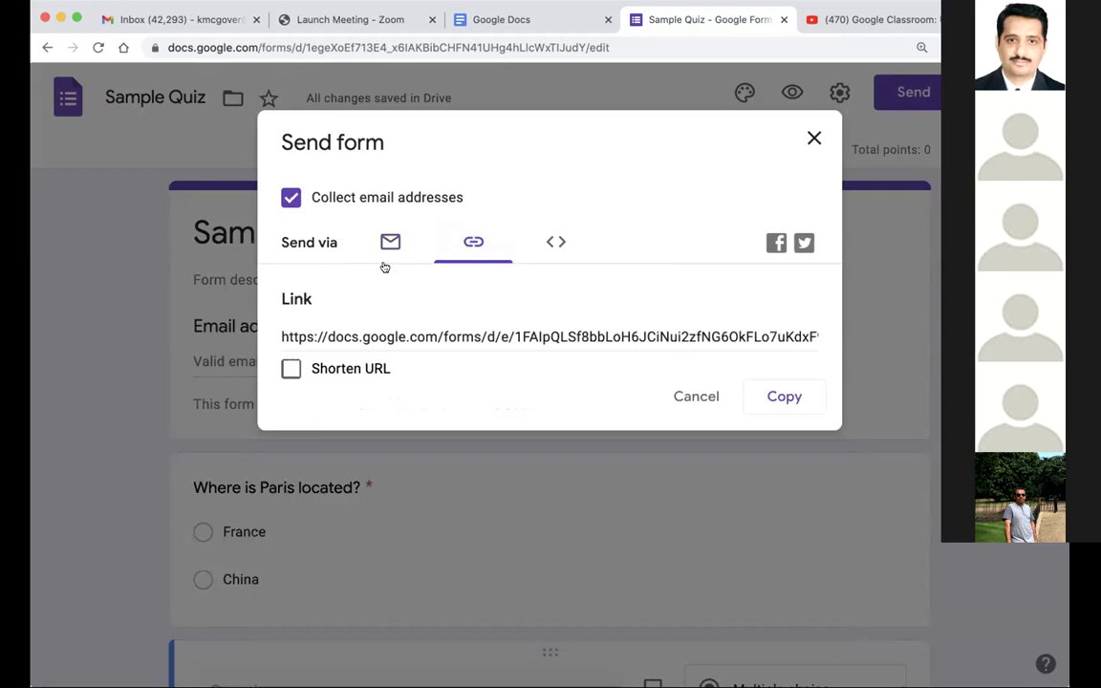
click(292, 367)
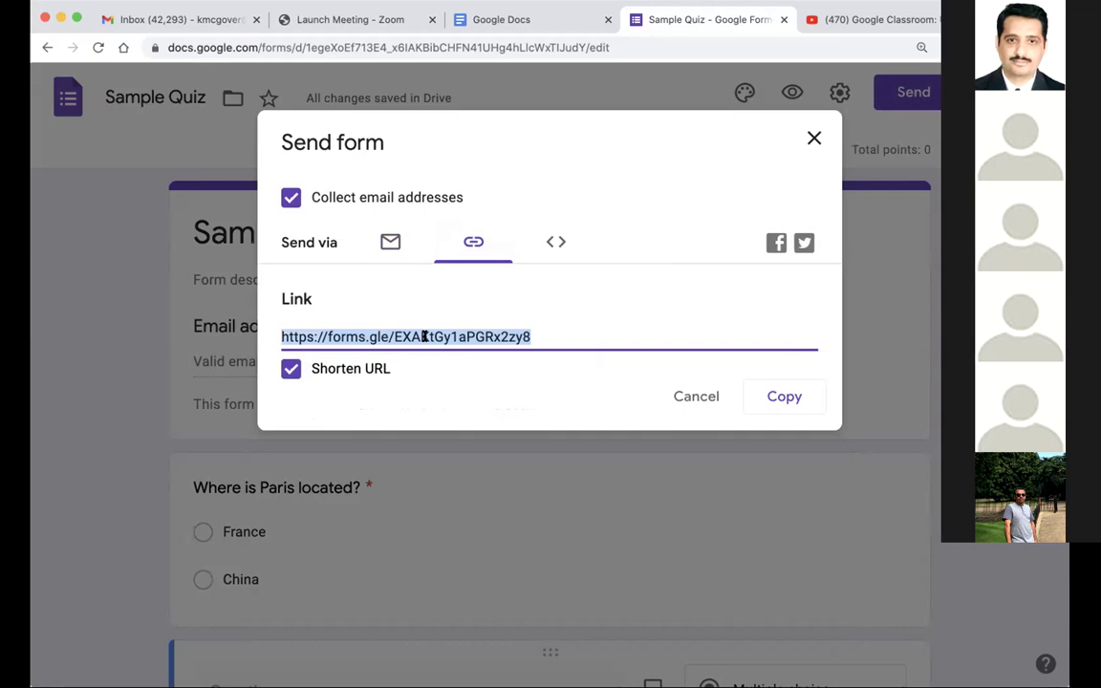
click(812, 135)
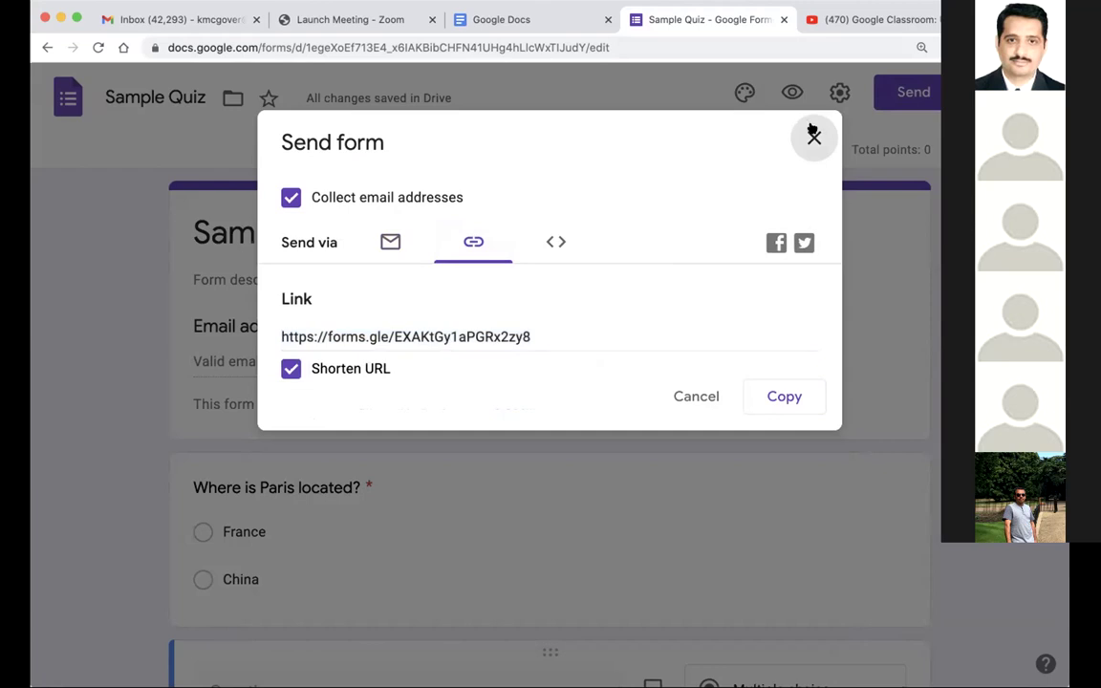
click(811, 132)
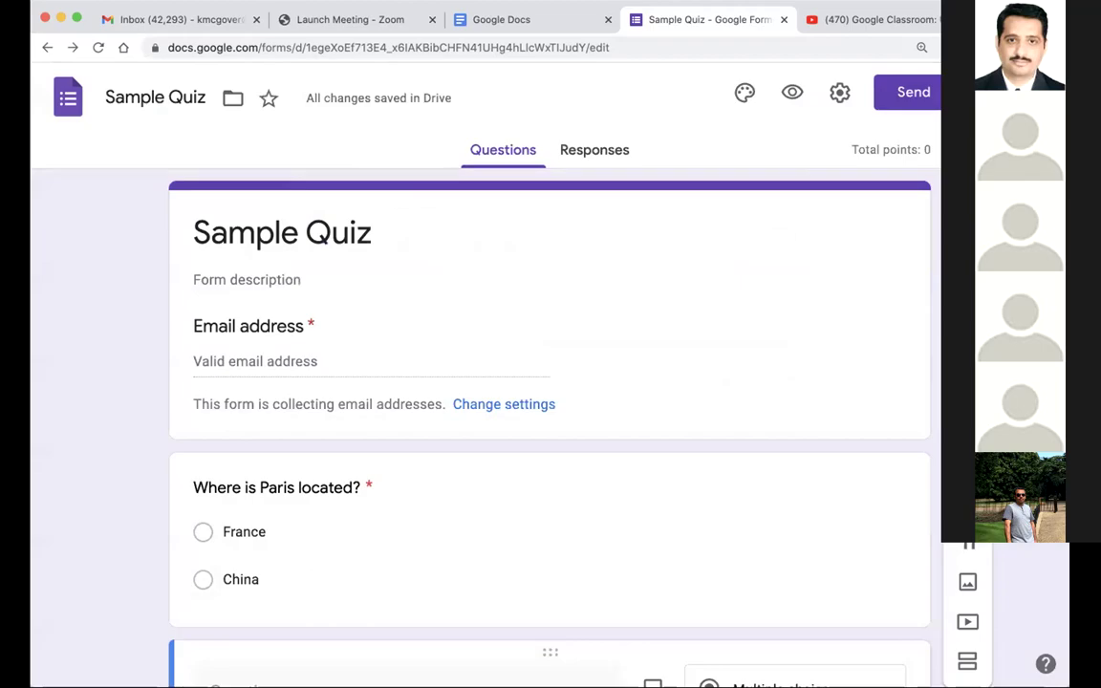